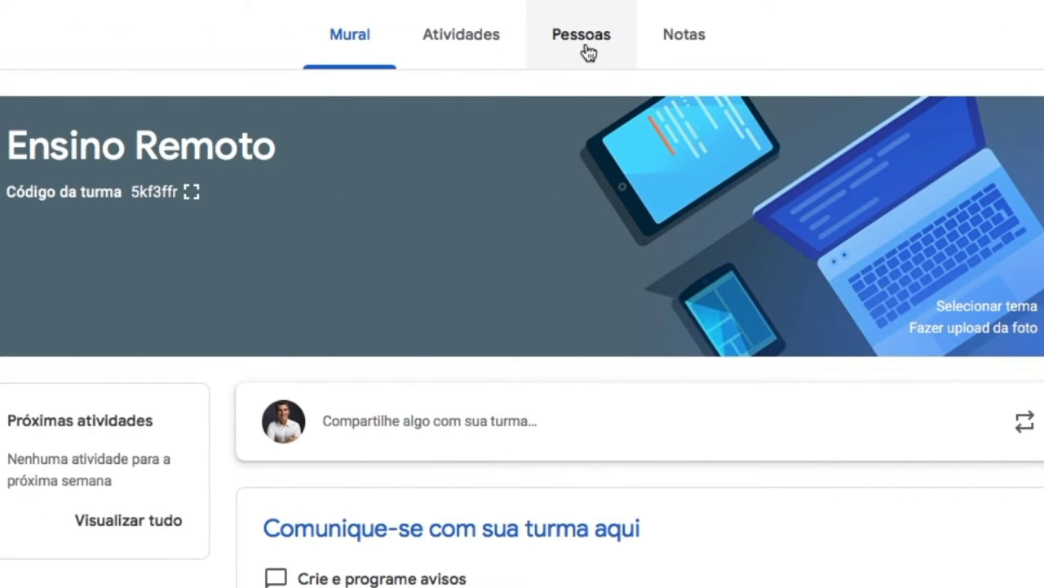
Examine the class's people page with its student invitation form and class code, and view the grades page.
click(586, 48)
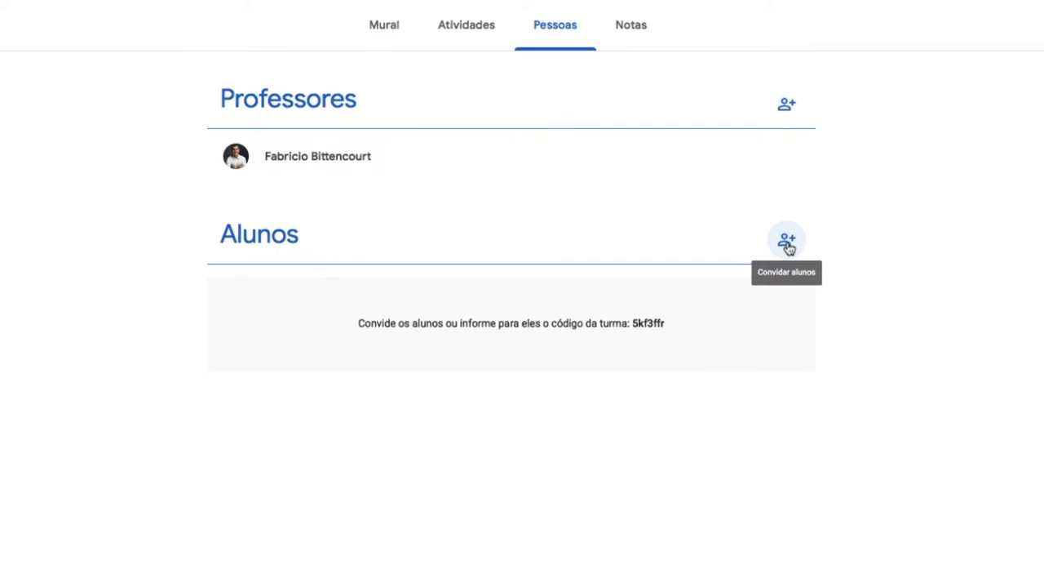
click(709, 166)
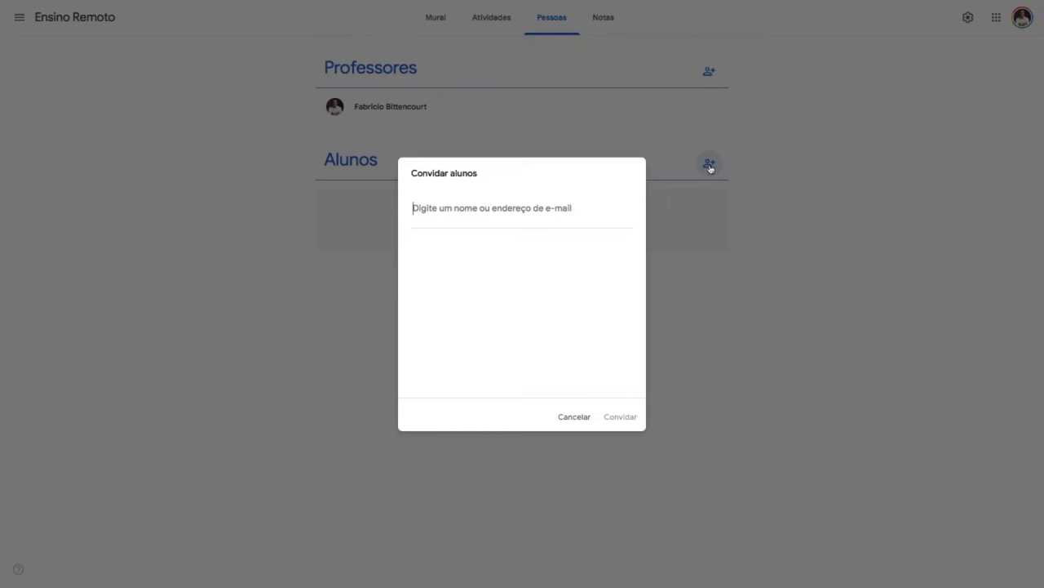
click(575, 417)
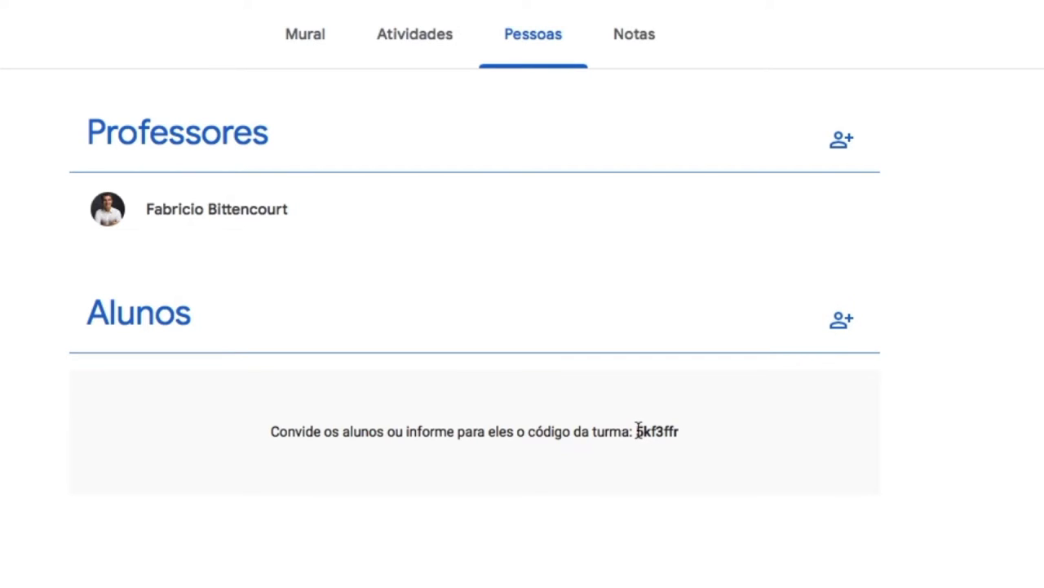
drag(638, 431, 684, 431)
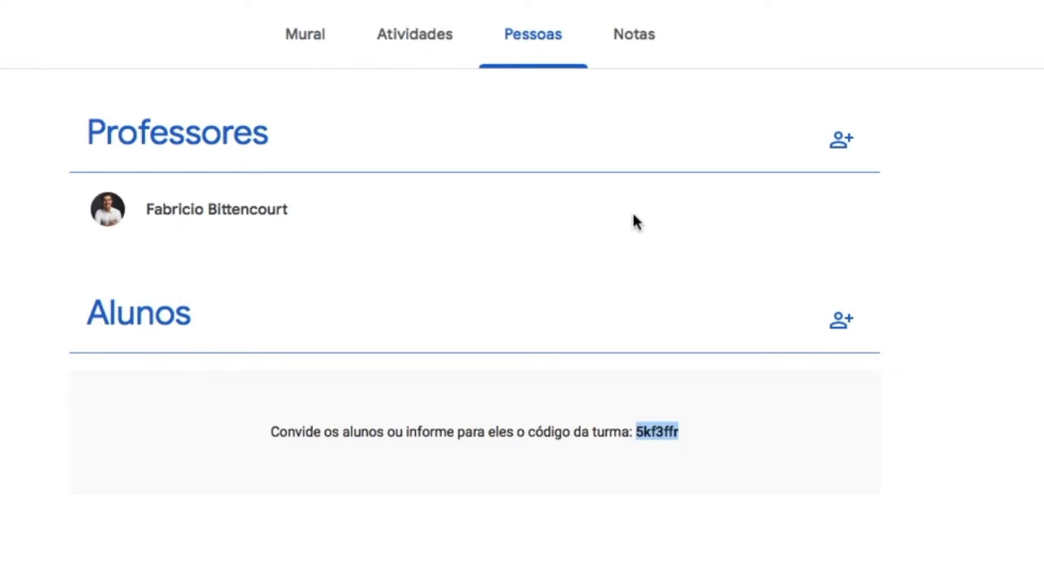
click(639, 49)
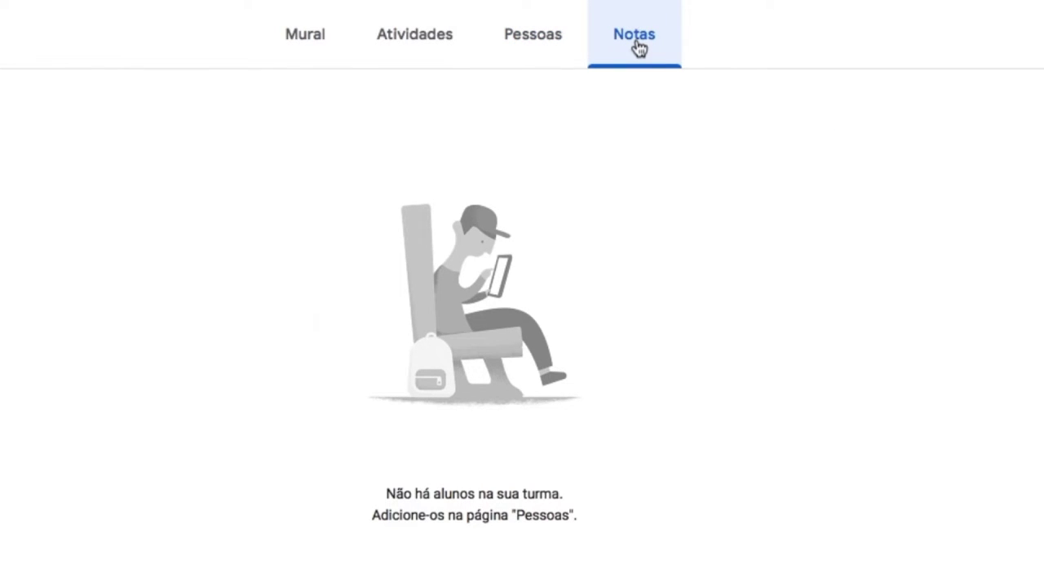
Post the announcement "Olá turma!" on the class stream for all students.
click(317, 43)
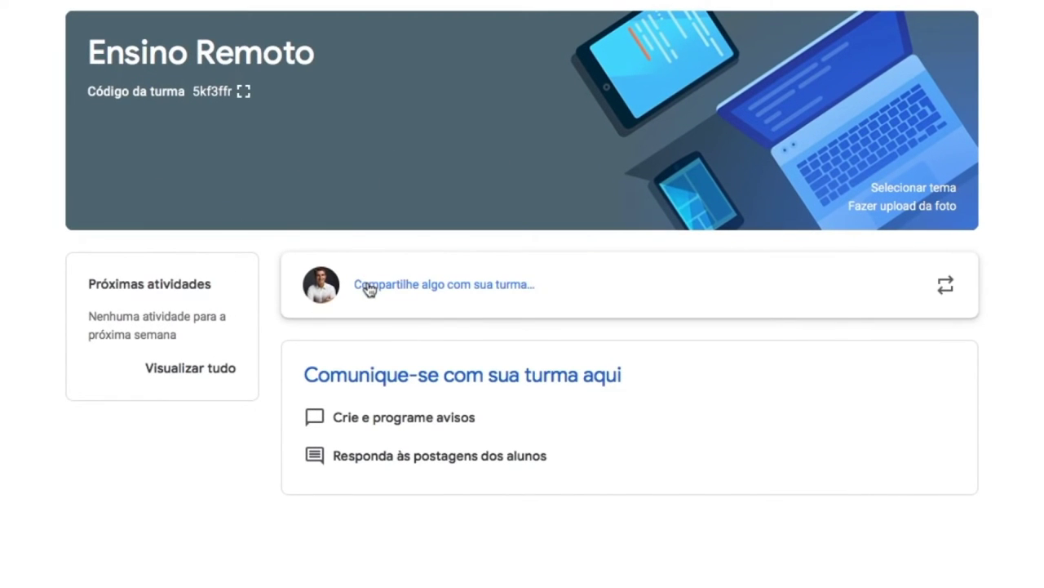
click(368, 289)
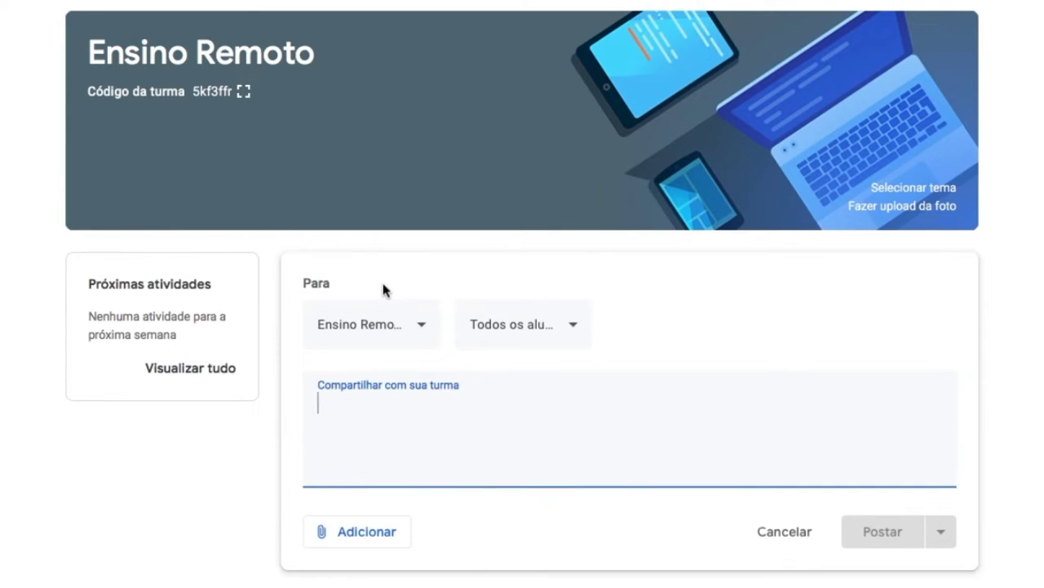
text(Olá turma!)
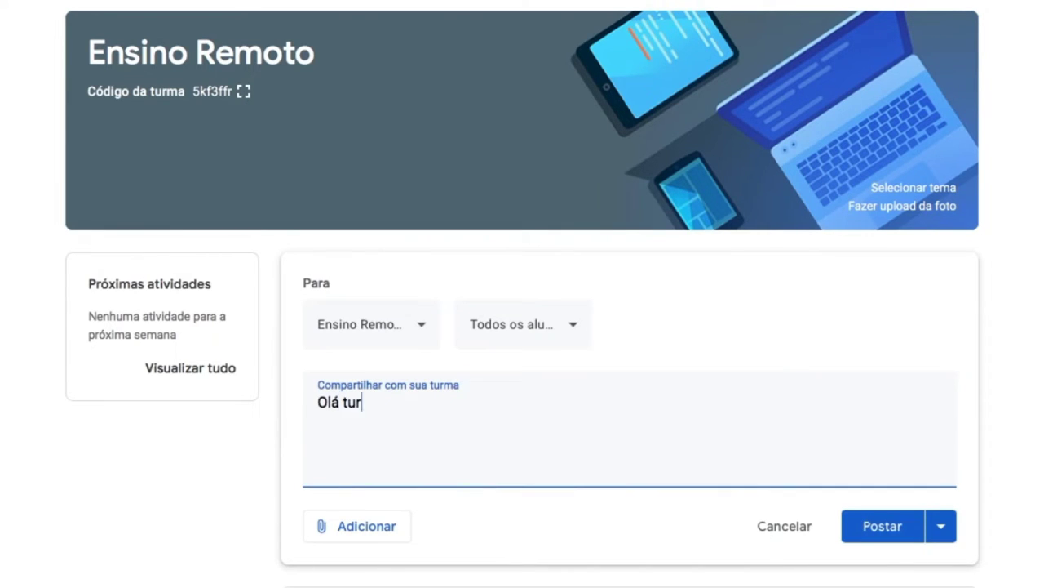
click(881, 528)
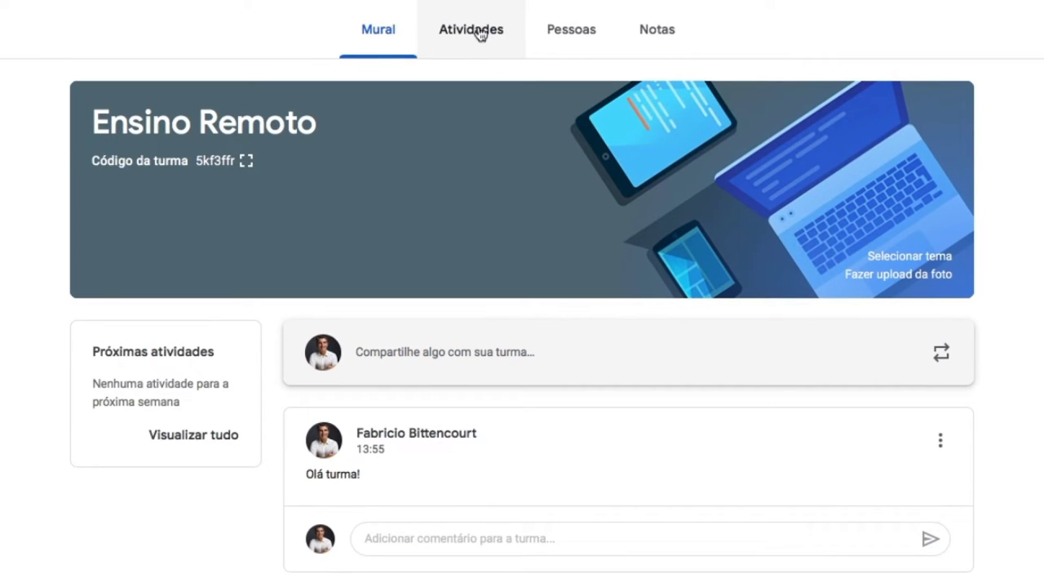
Add a topic named "Boas-vindas" to the classwork page (Atividades) of the class.
click(480, 33)
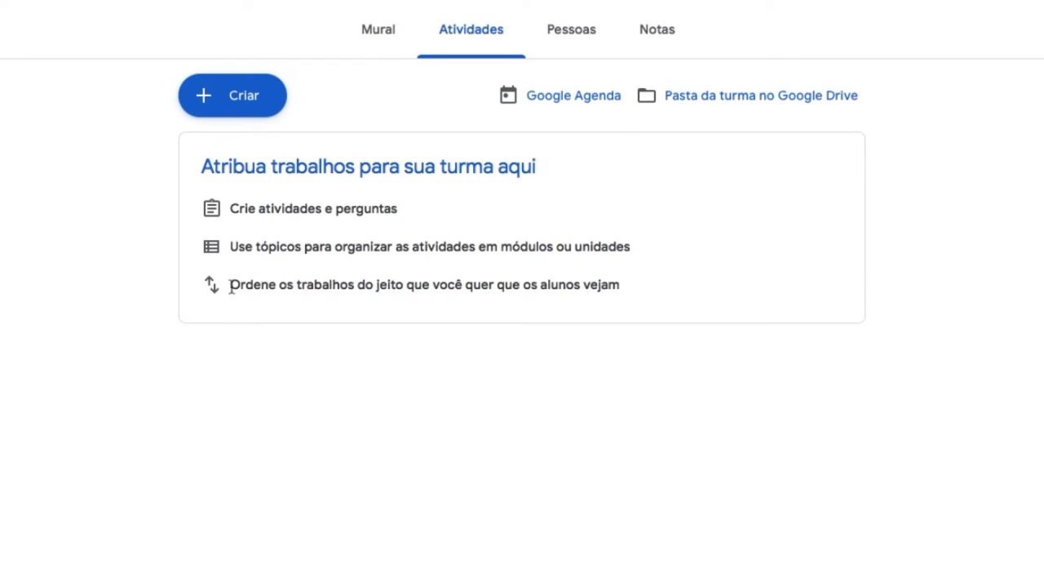
drag(231, 285, 605, 303)
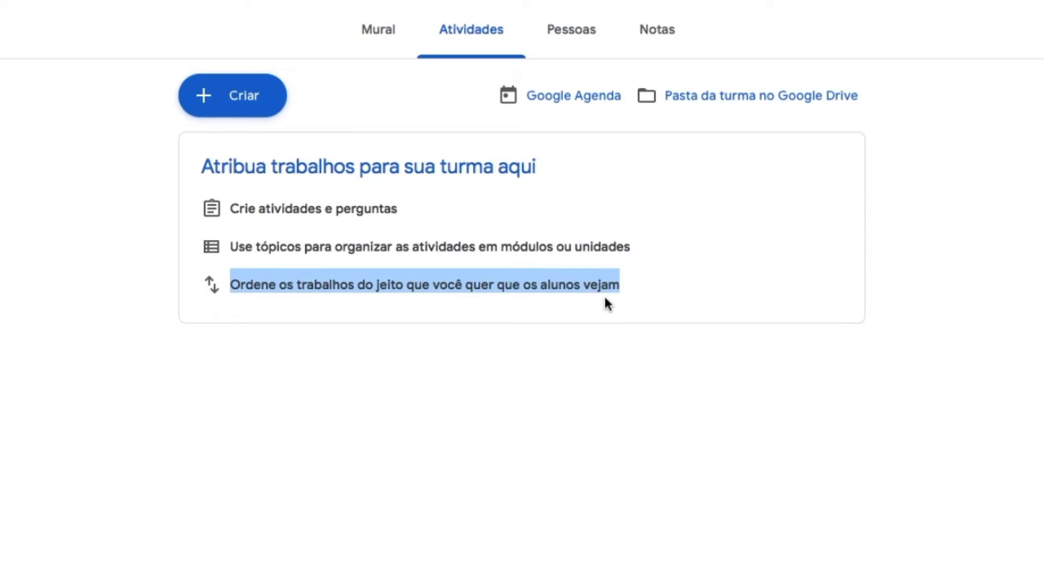
click(237, 101)
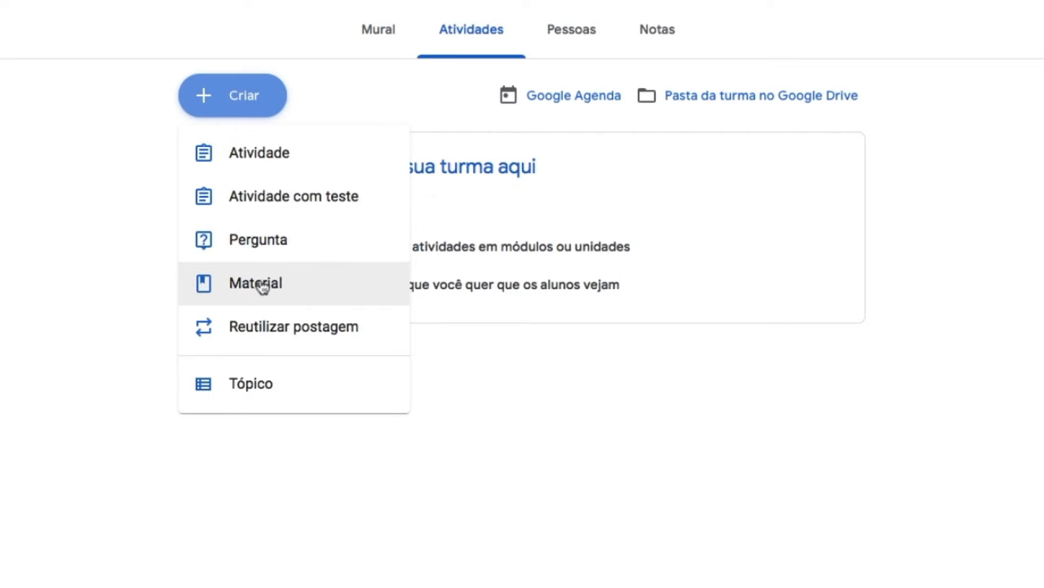
click(260, 390)
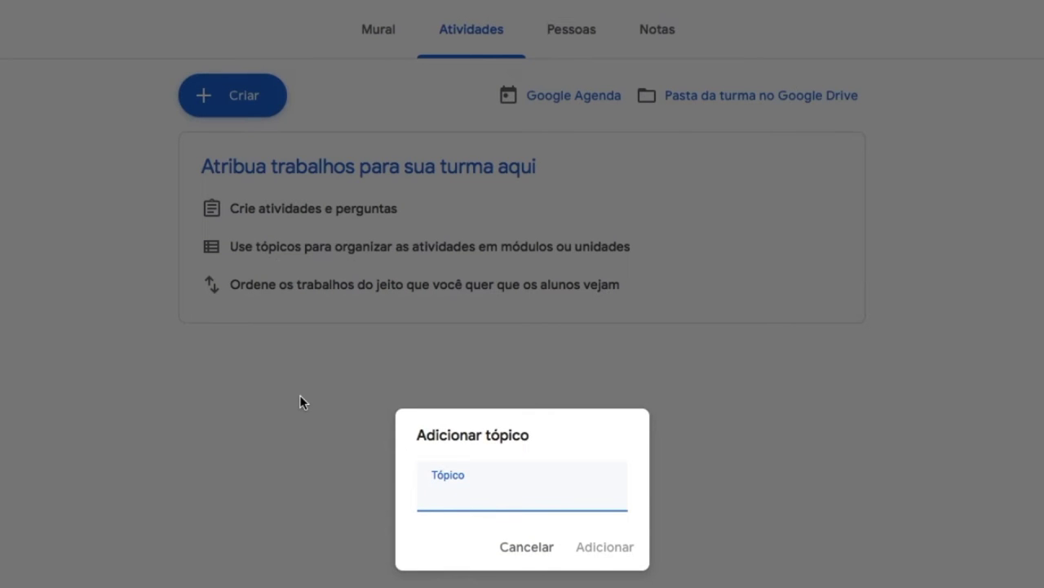
text(Boas-vindas)
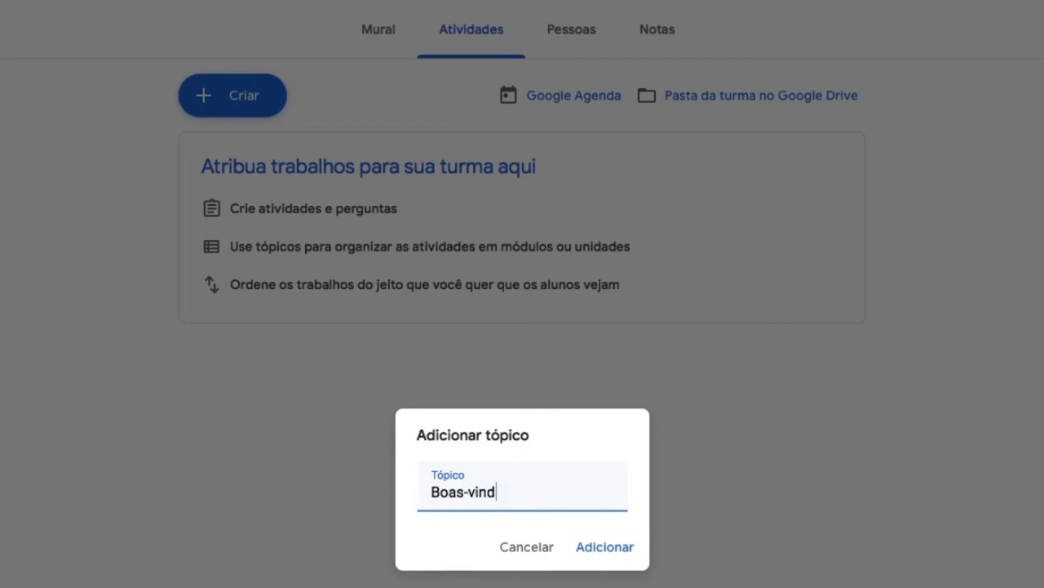
click(587, 552)
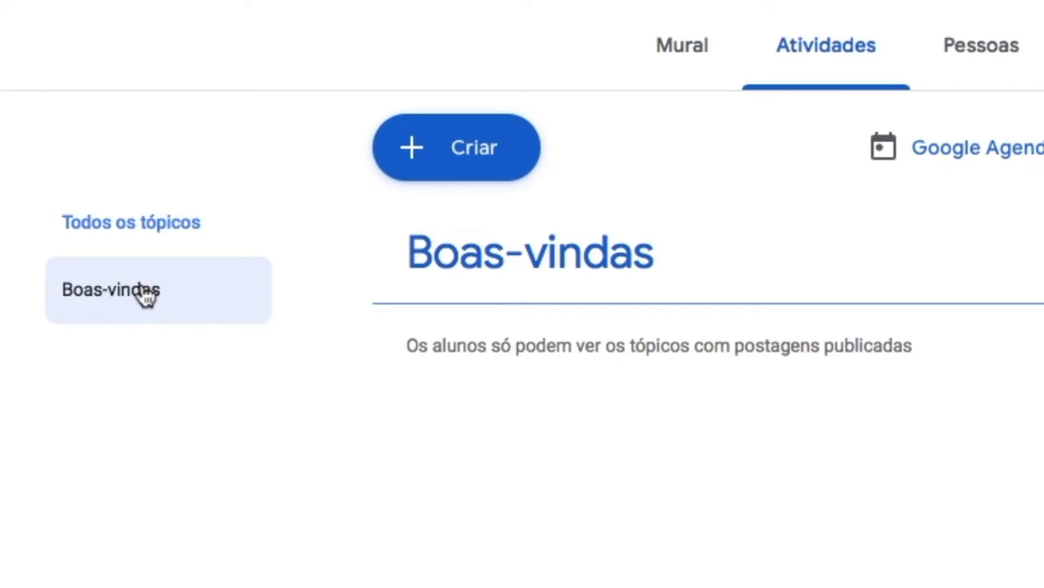
Add a second classwork topic named "Dicas iniciais".
click(431, 163)
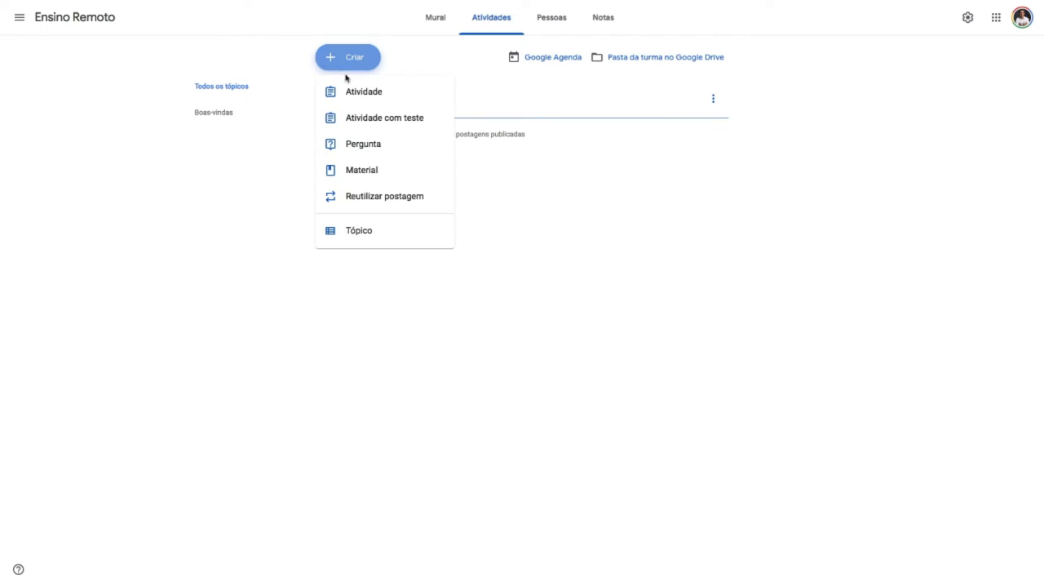
click(358, 231)
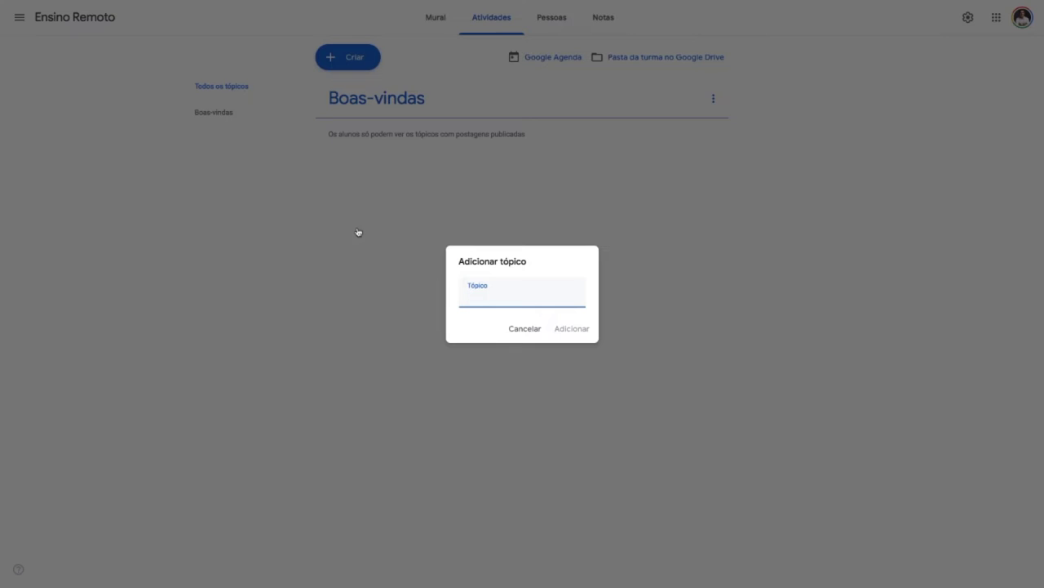
text(Dicas iniciais)
click(572, 328)
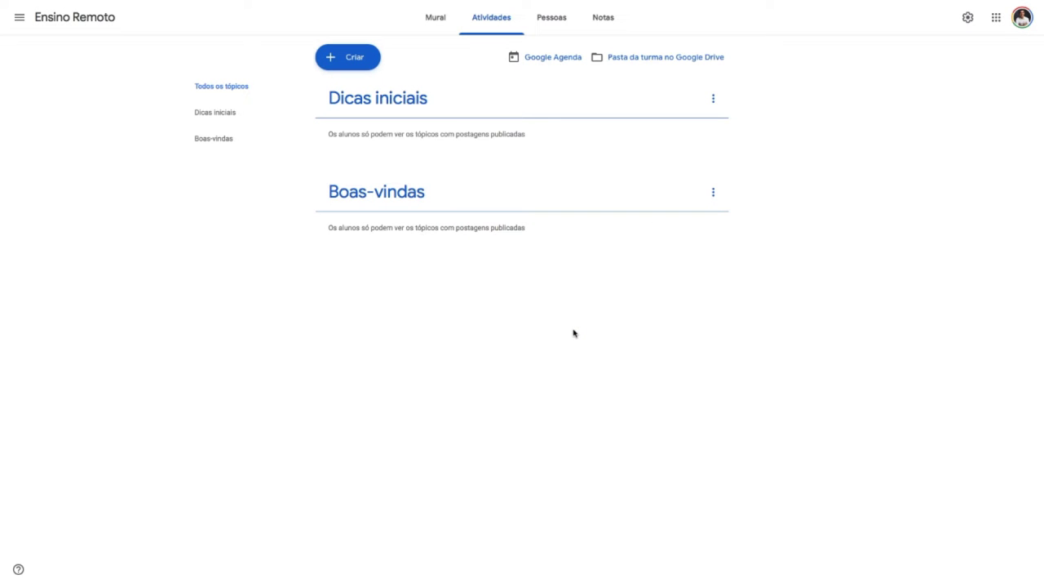
Add a third classwork topic named "Aula 01".
click(344, 49)
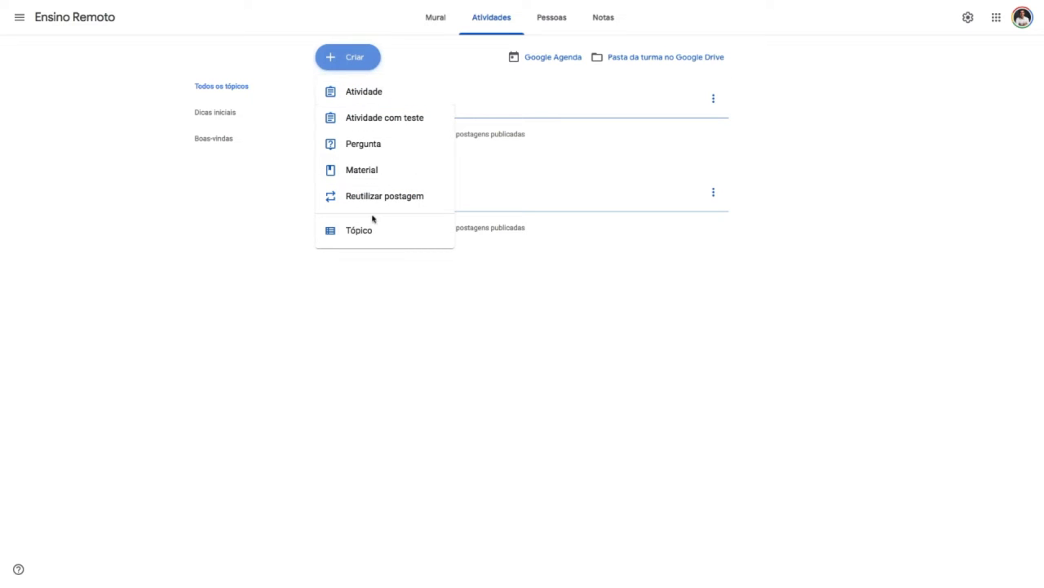
click(364, 231)
text(A)
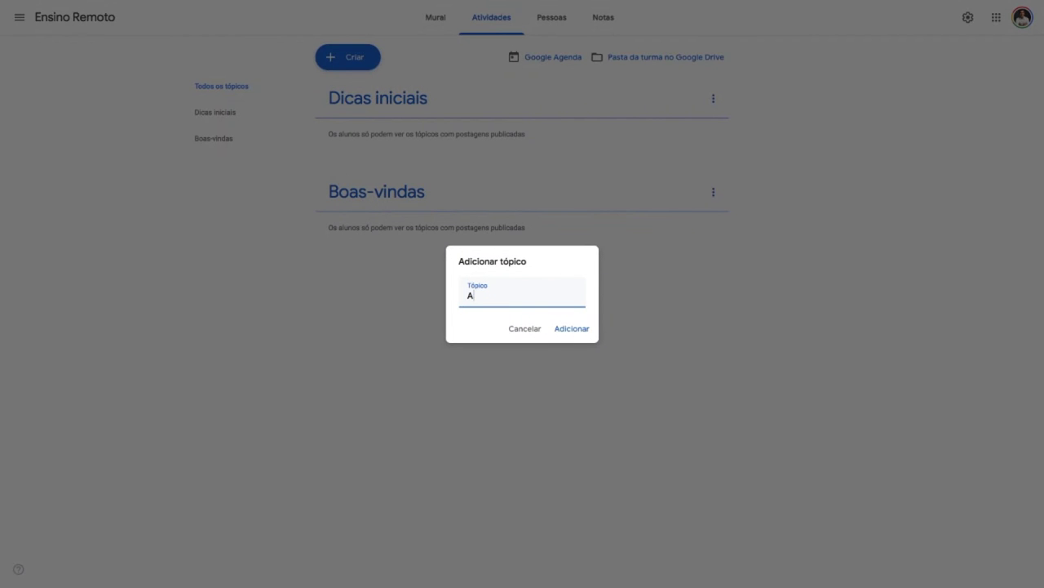
text(ula 01)
click(587, 332)
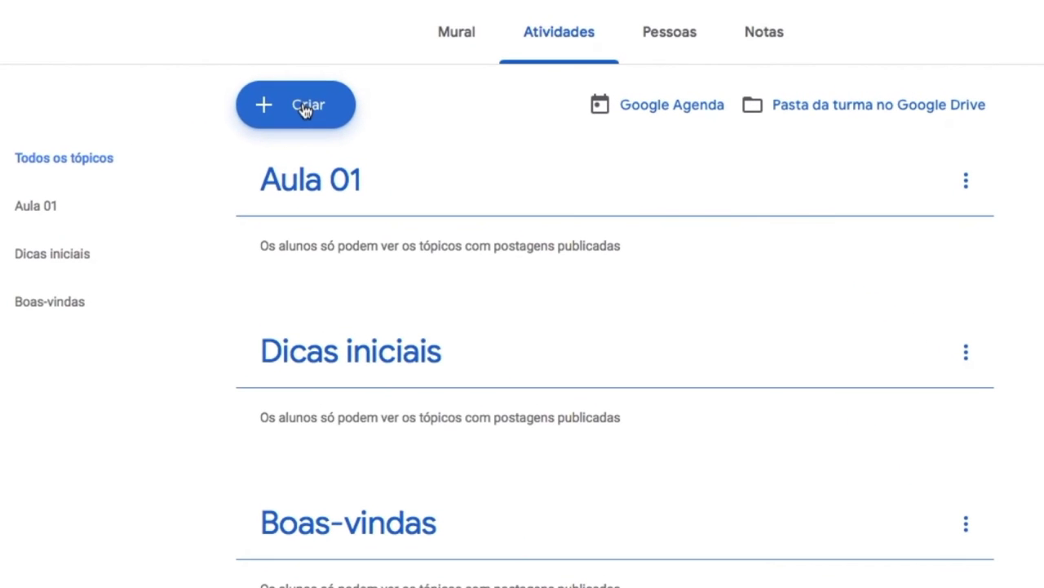
Create a new Material post for the class and title it "Olá!".
click(306, 112)
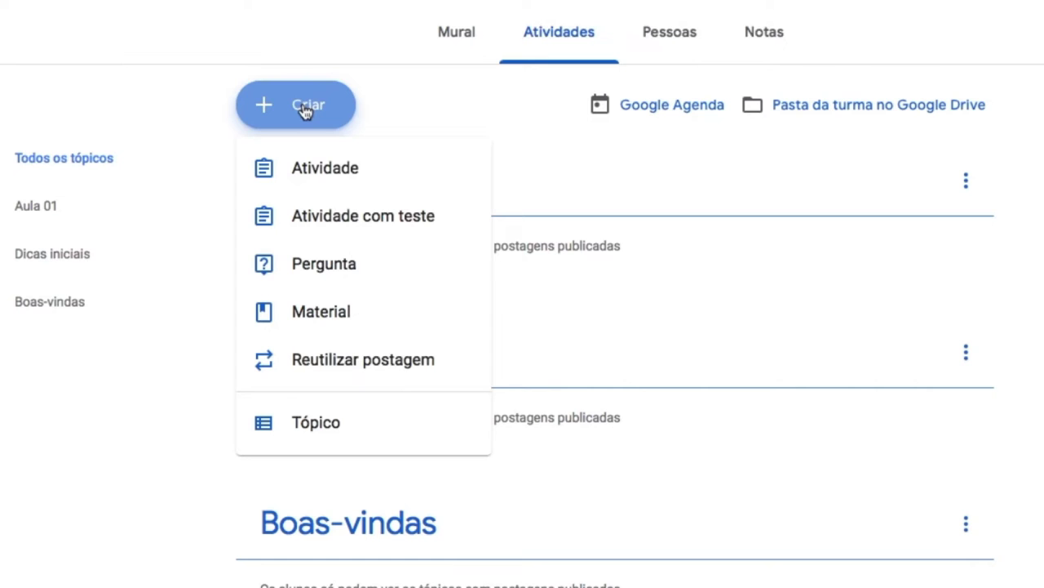
click(320, 314)
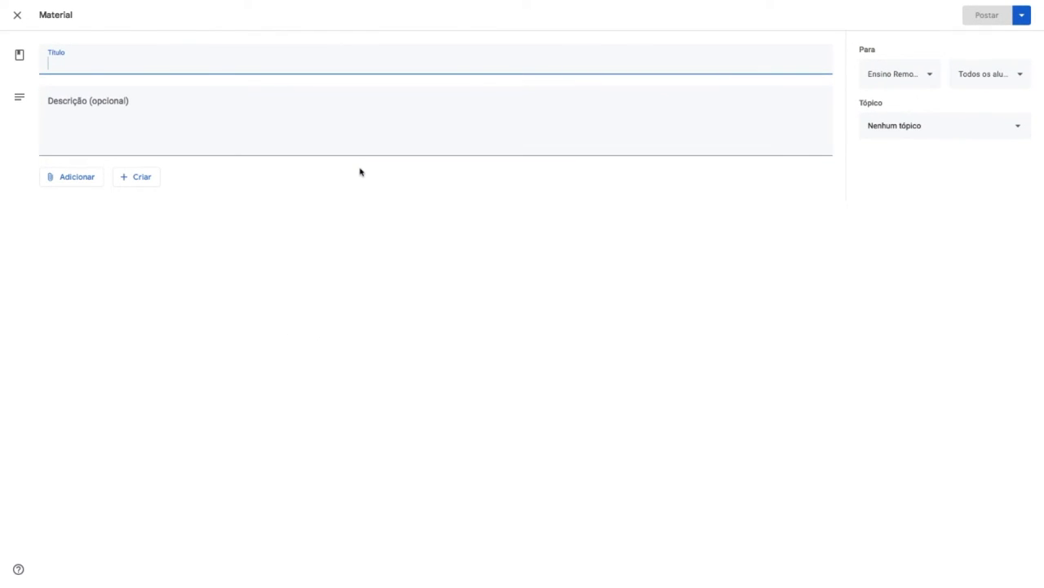
text(Olá)
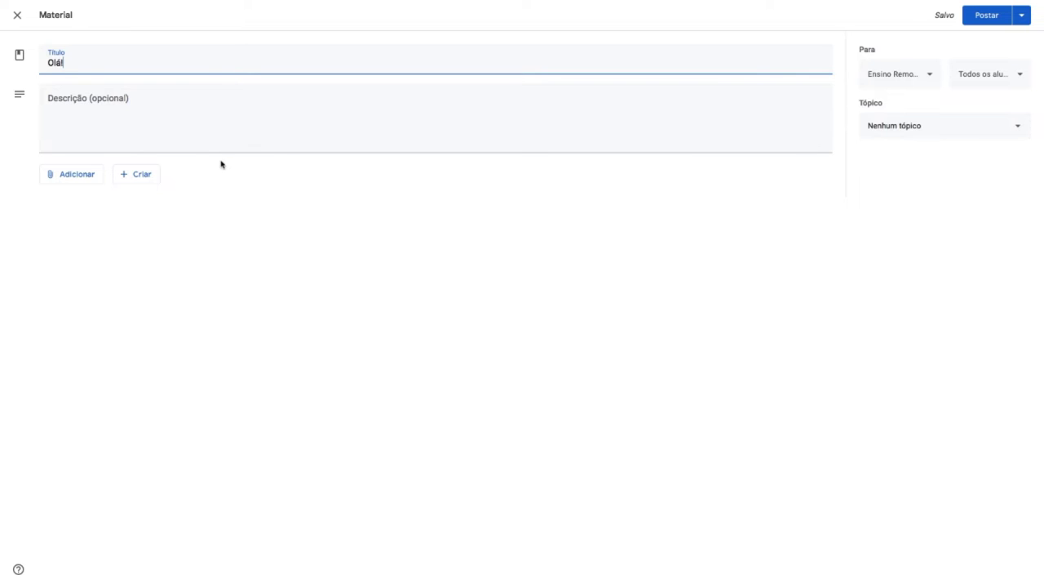
Copy the entire welcome letter from the open Pages document and paste it into the material's description in Google Classroom.
key(super+Tab)
key(super+Tab)
key(super+Tab)
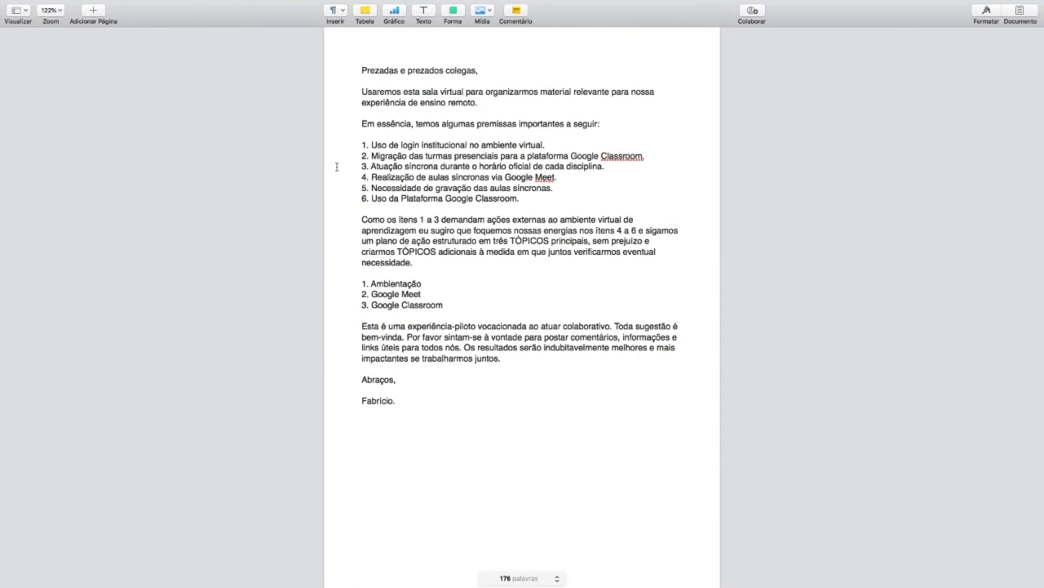
drag(362, 70, 469, 404)
key(super+c)
key(super+Tab)
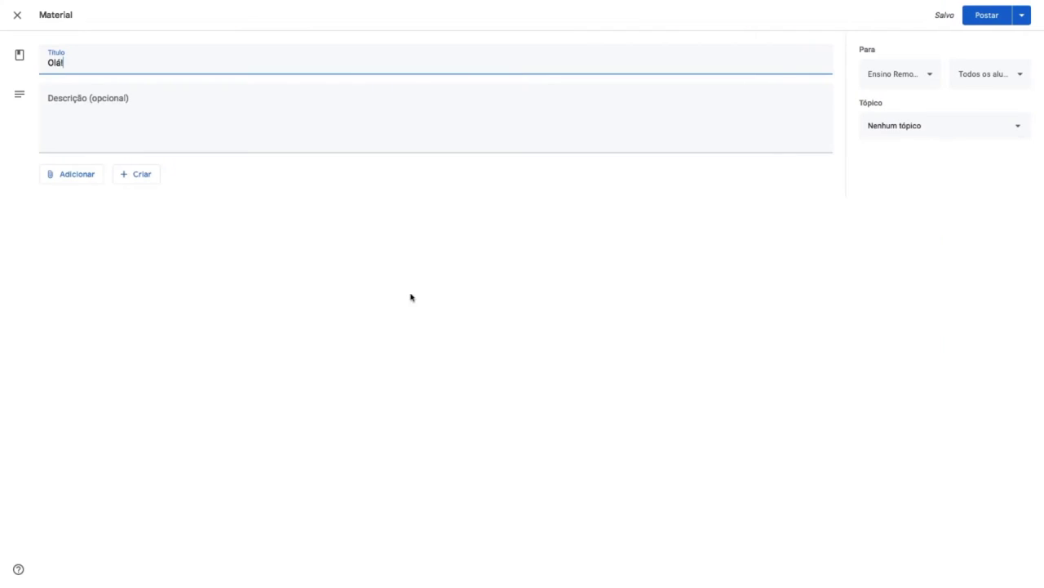
click(147, 119)
key(super+v)
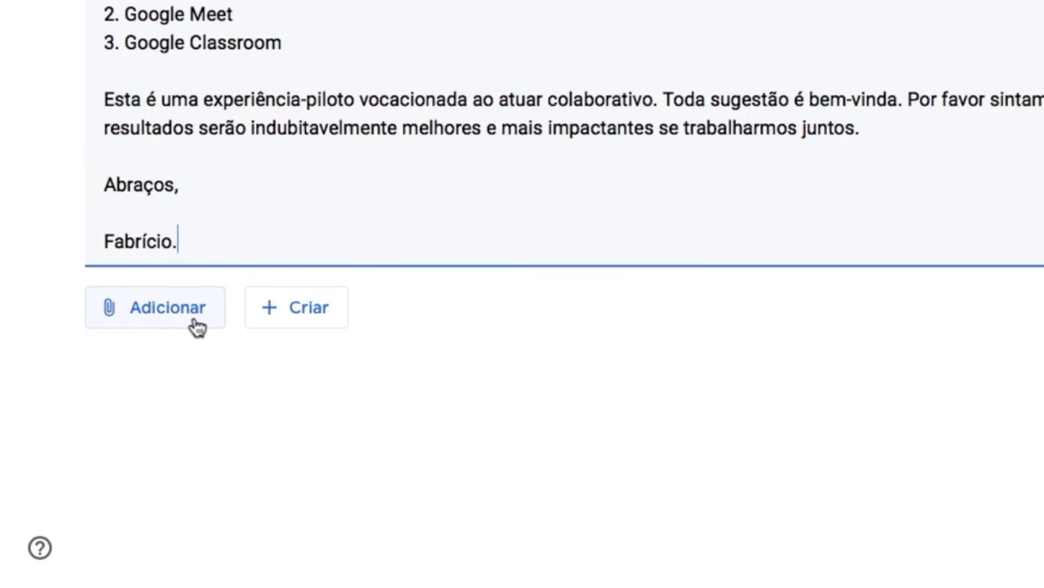
Examine which attachment sources and new Google file types are available for the material.
click(193, 326)
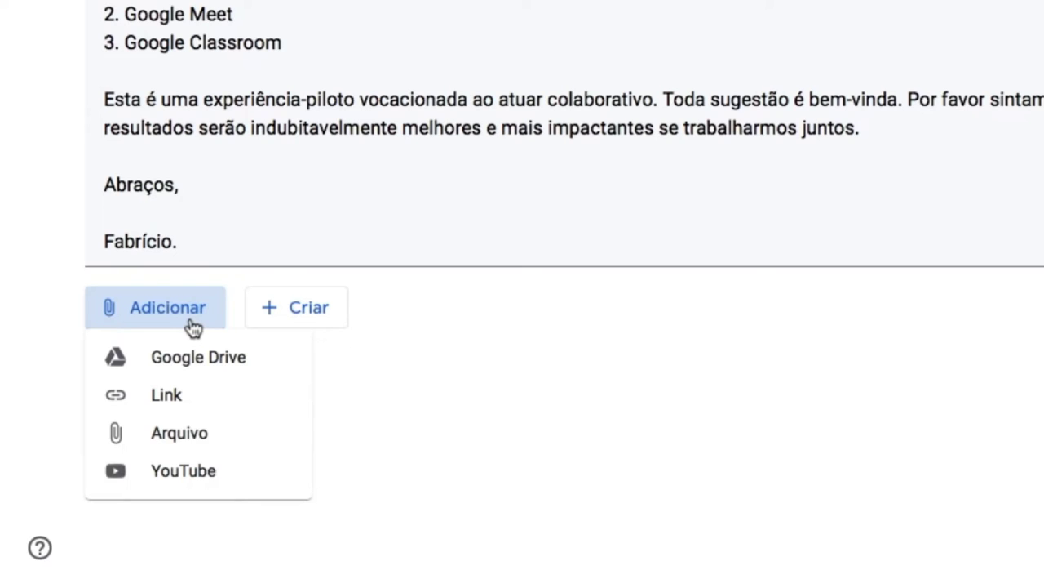
click(304, 313)
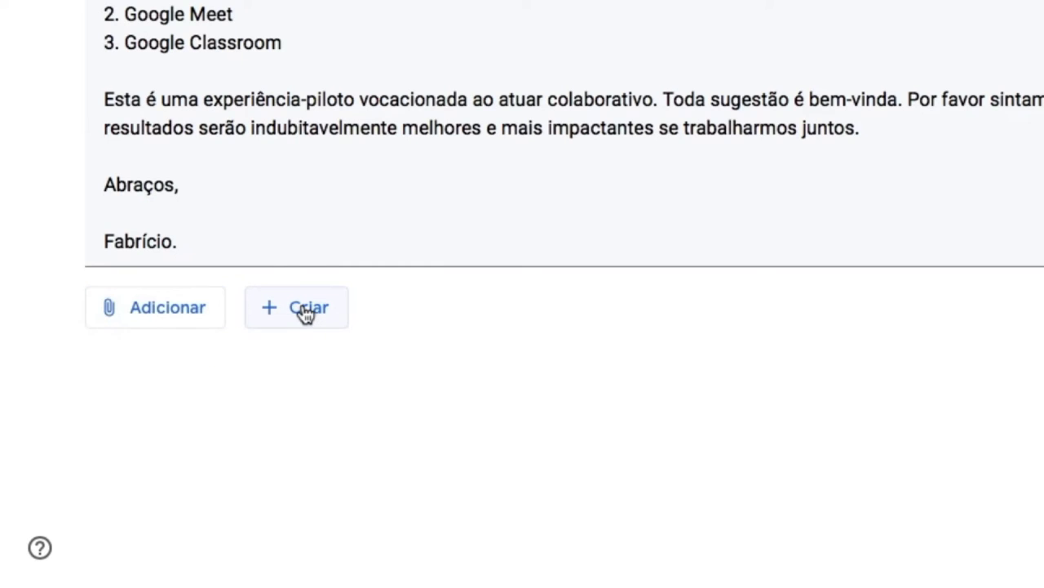
click(305, 314)
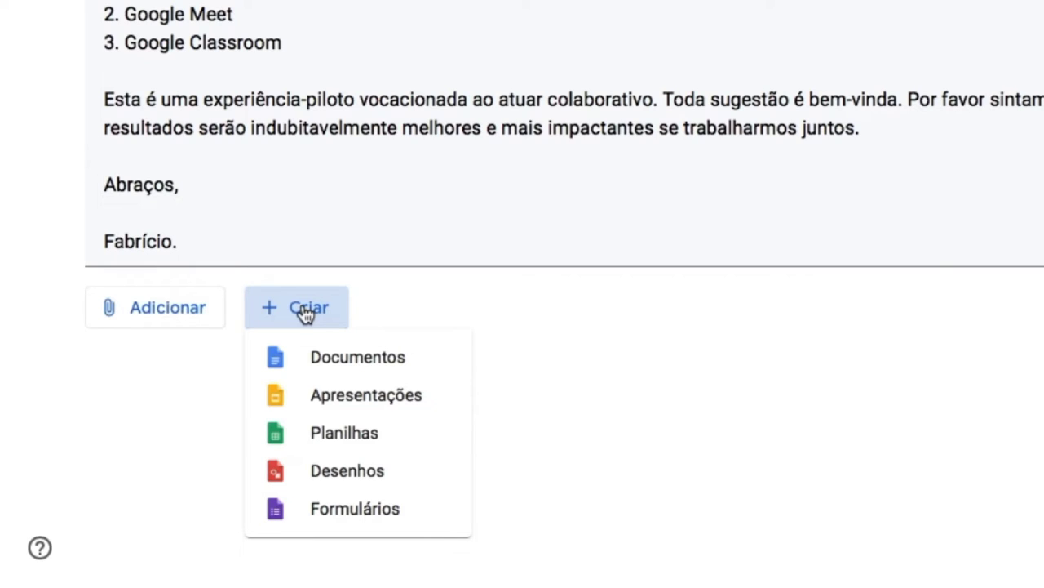
click(224, 335)
click(191, 318)
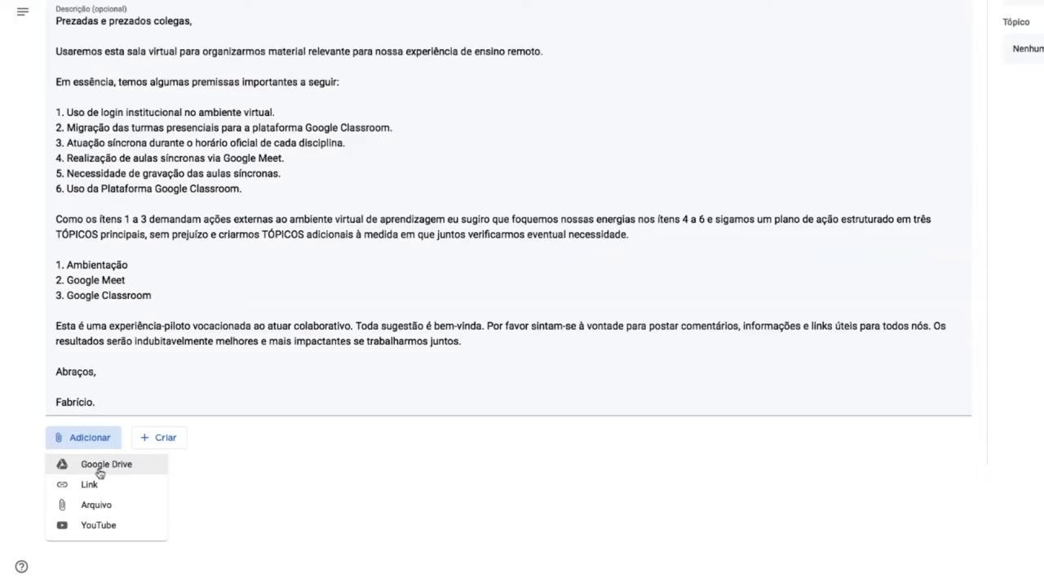
click(222, 458)
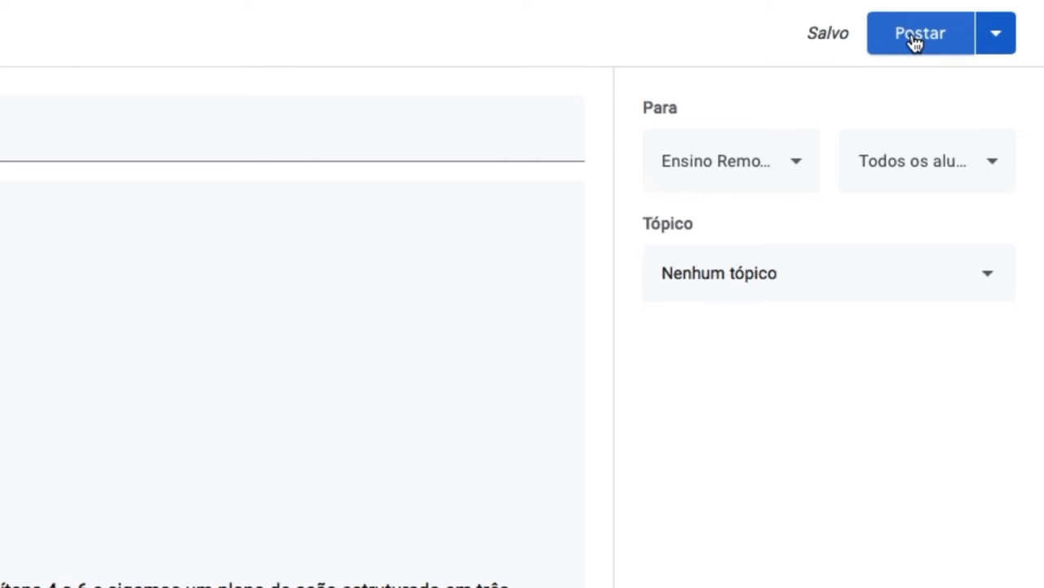
Examine the publishing options and the scheduling dialog for the material, leaving it unscheduled.
click(990, 41)
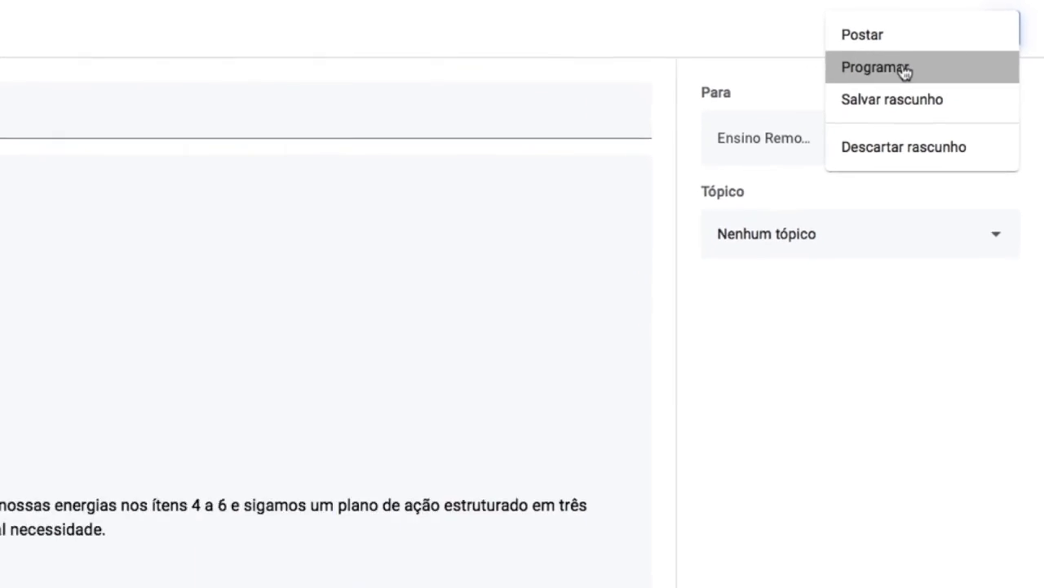
click(879, 79)
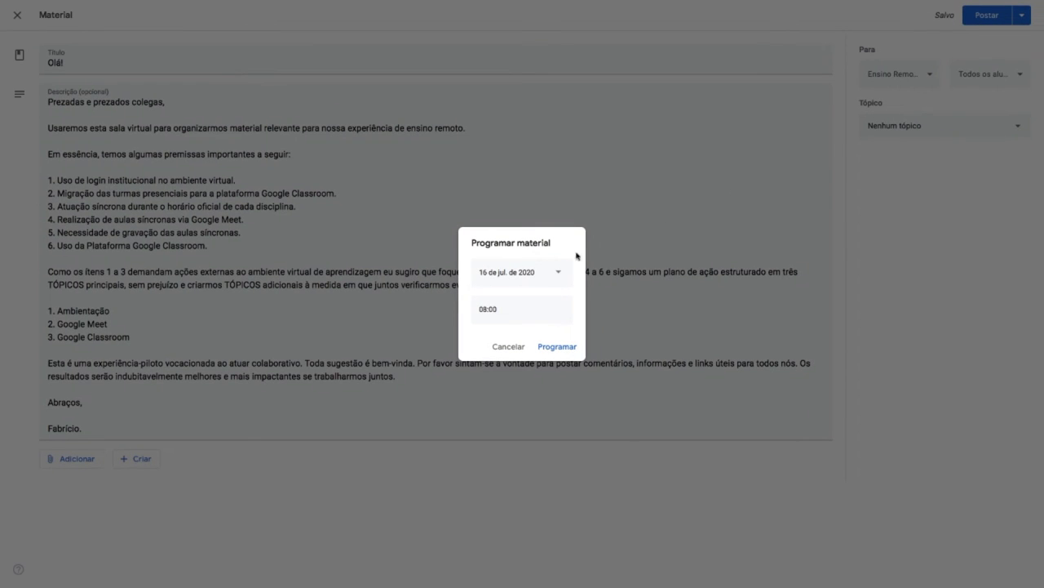
click(505, 346)
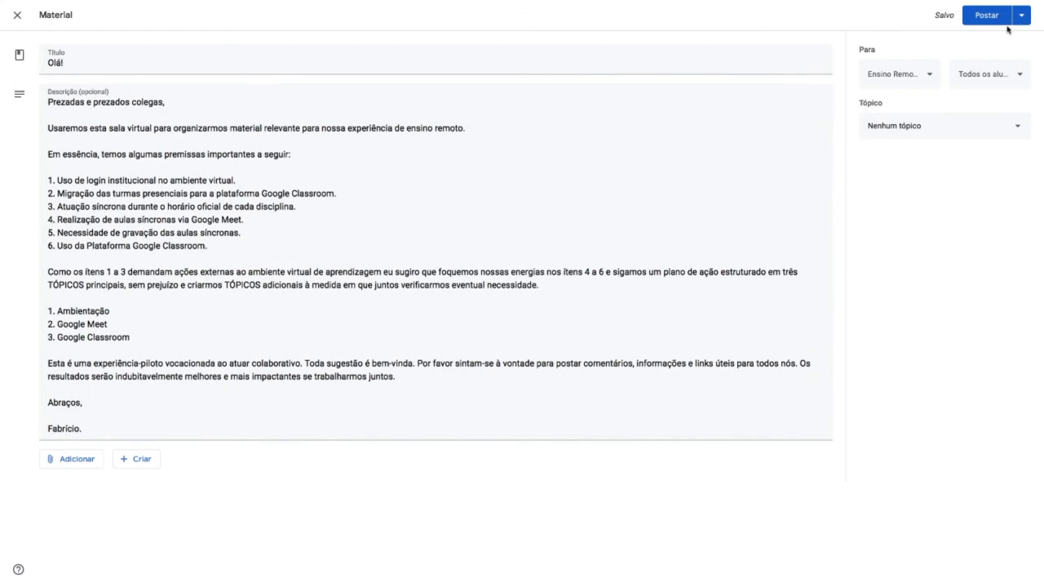
Save the "Olá!" material as a draft and reopen that draft for editing from the classwork list.
click(1019, 24)
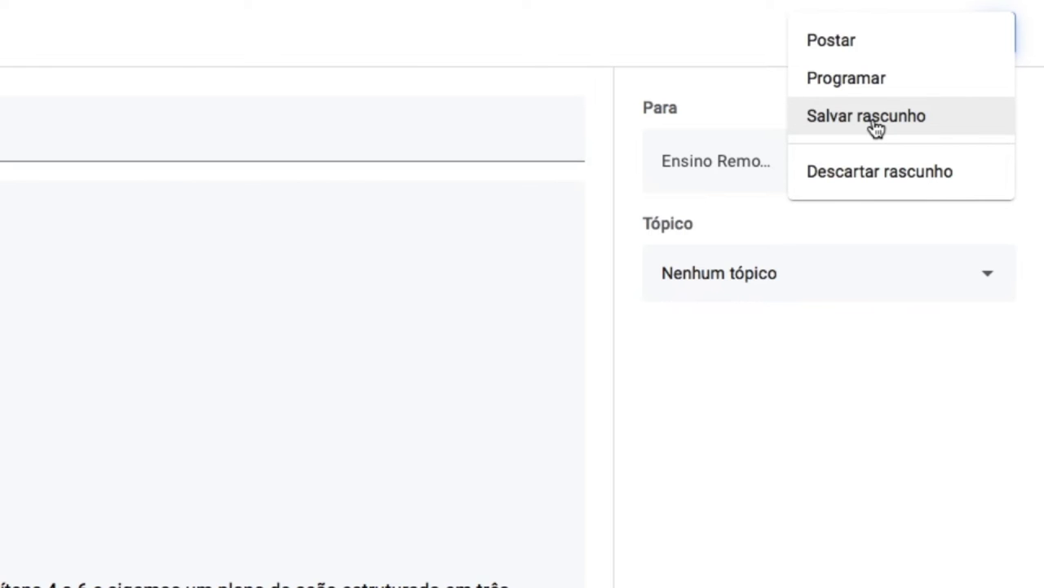
click(873, 122)
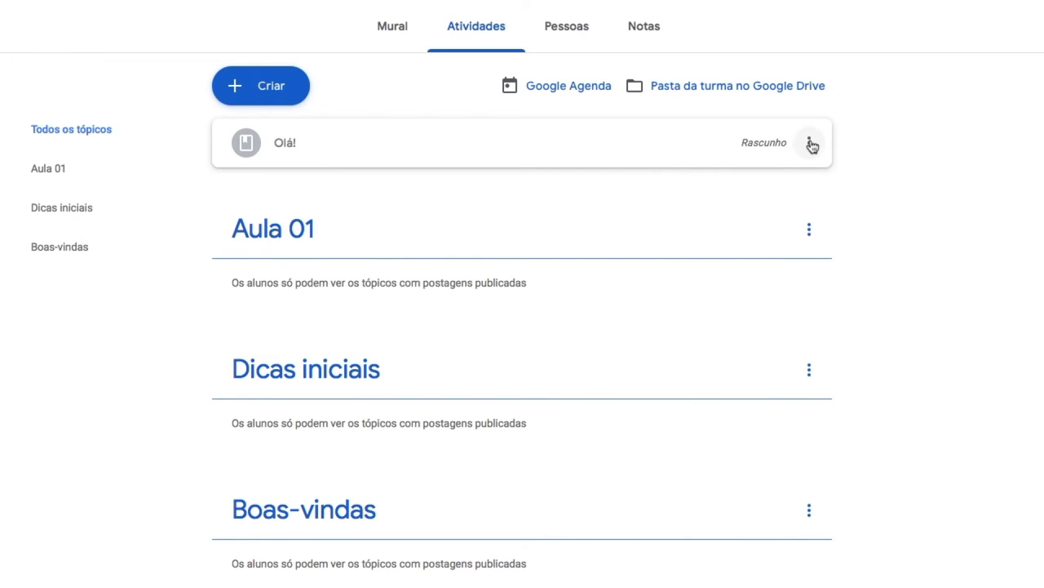
click(810, 145)
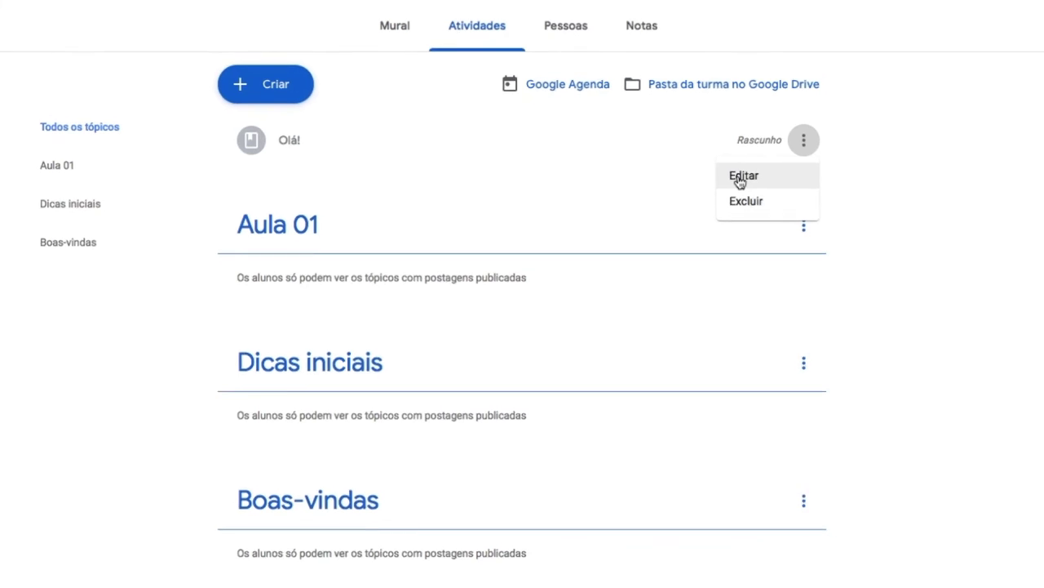
click(740, 178)
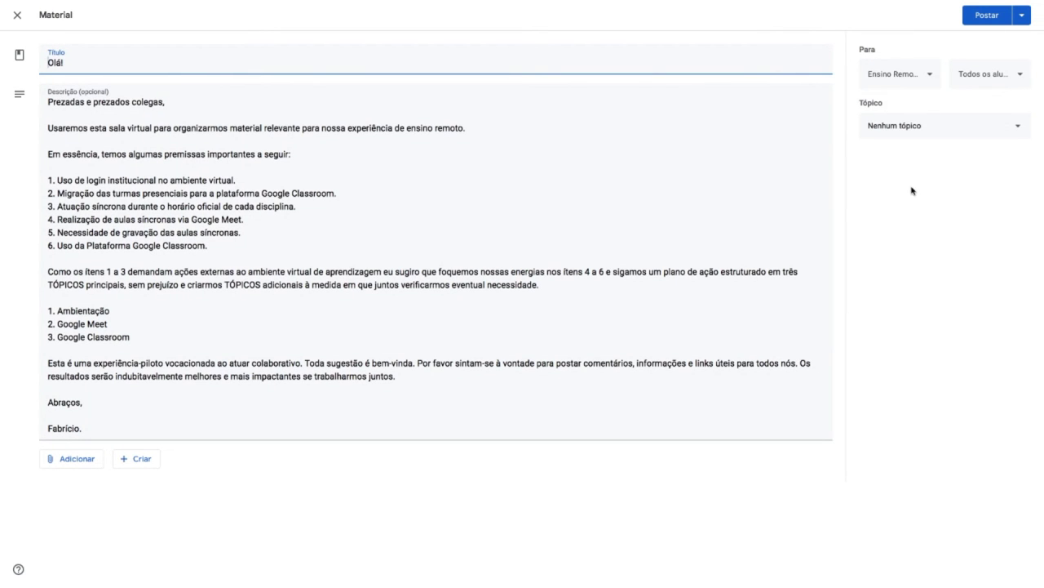
Assign the "Olá!" material to the "Boas-vindas" topic and post it to the class.
click(1016, 126)
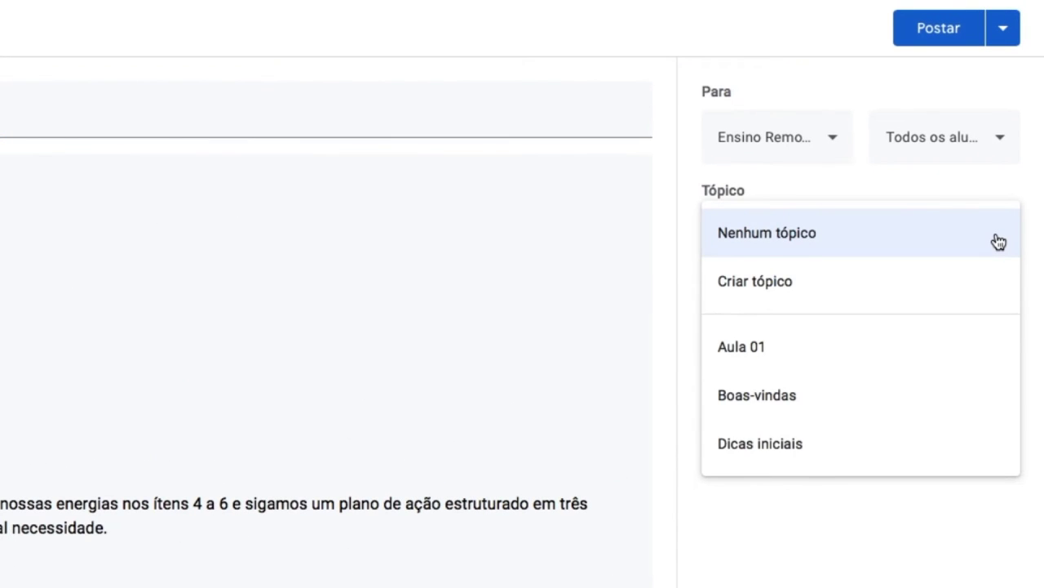
click(797, 399)
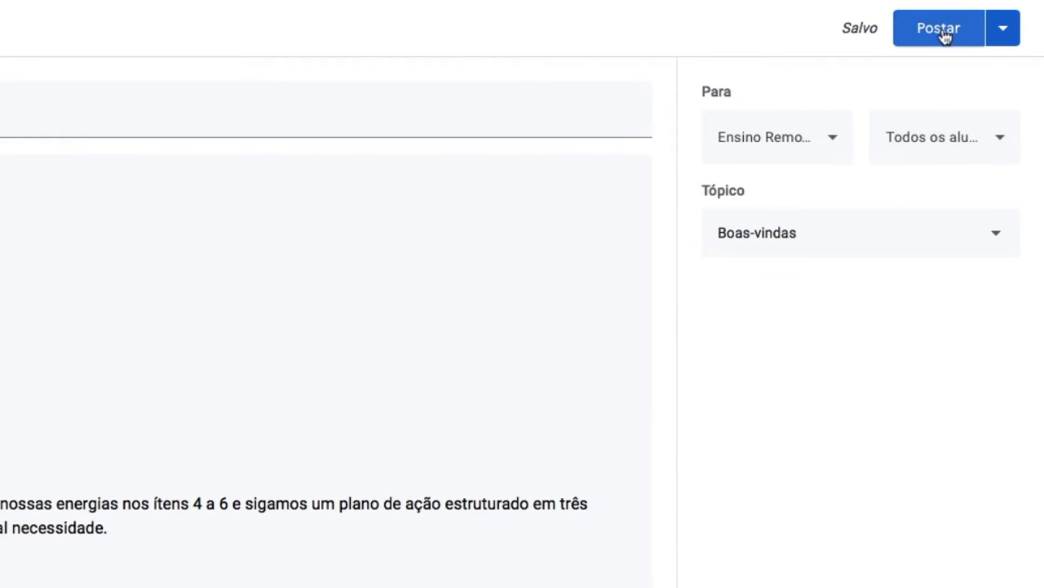
click(939, 29)
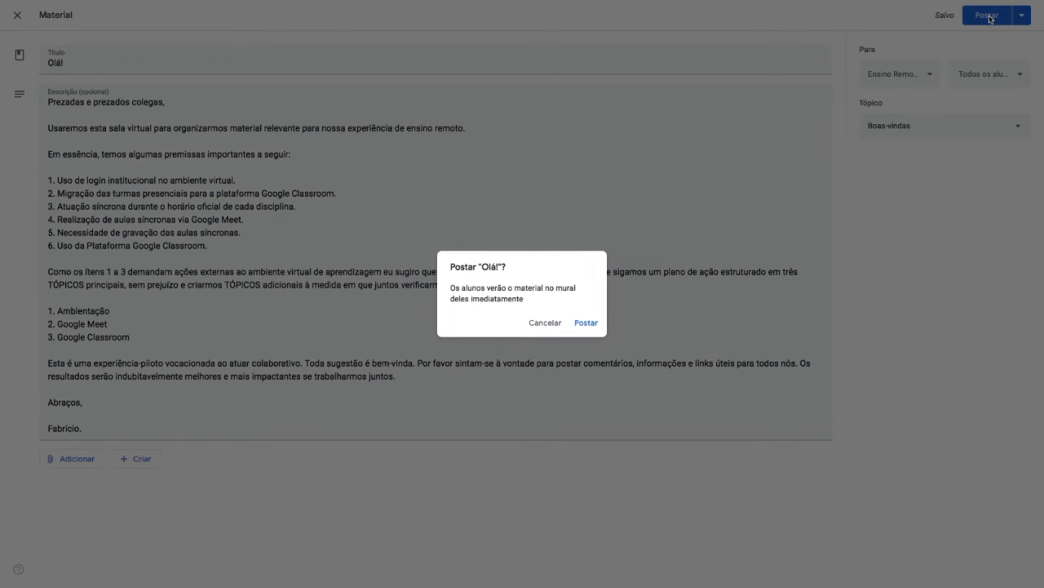
click(586, 323)
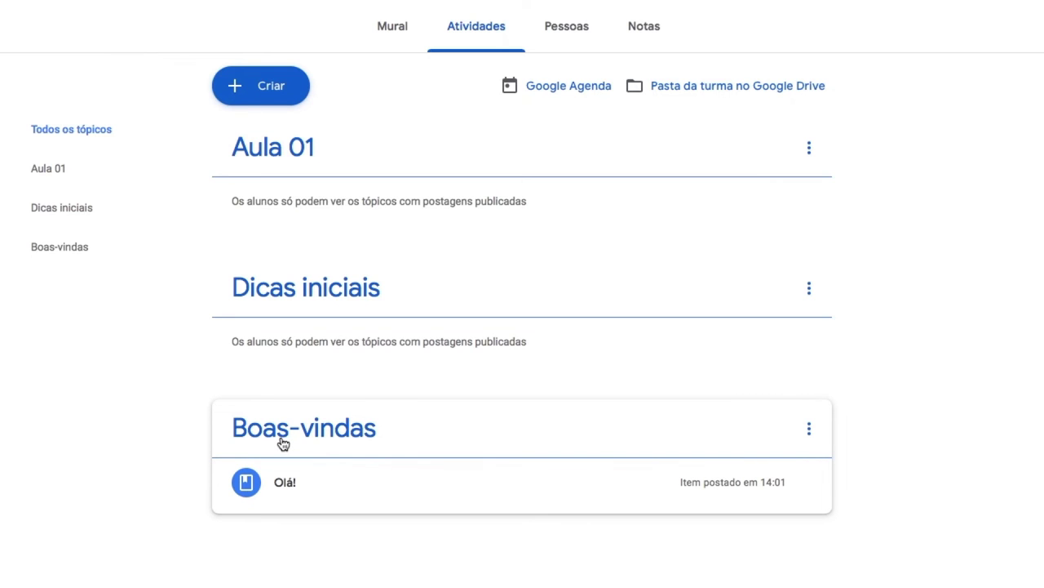
Reorder the classwork topics so that "Boas-vindas" comes first, followed by "Dicas iniciais" and "Aula 01".
drag(282, 443, 346, 155)
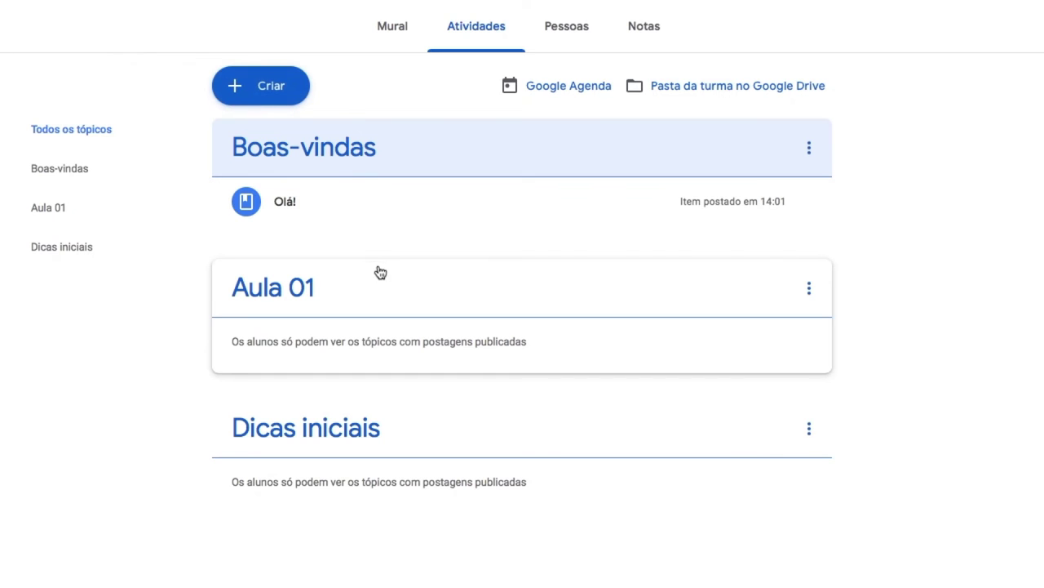
drag(275, 288, 292, 434)
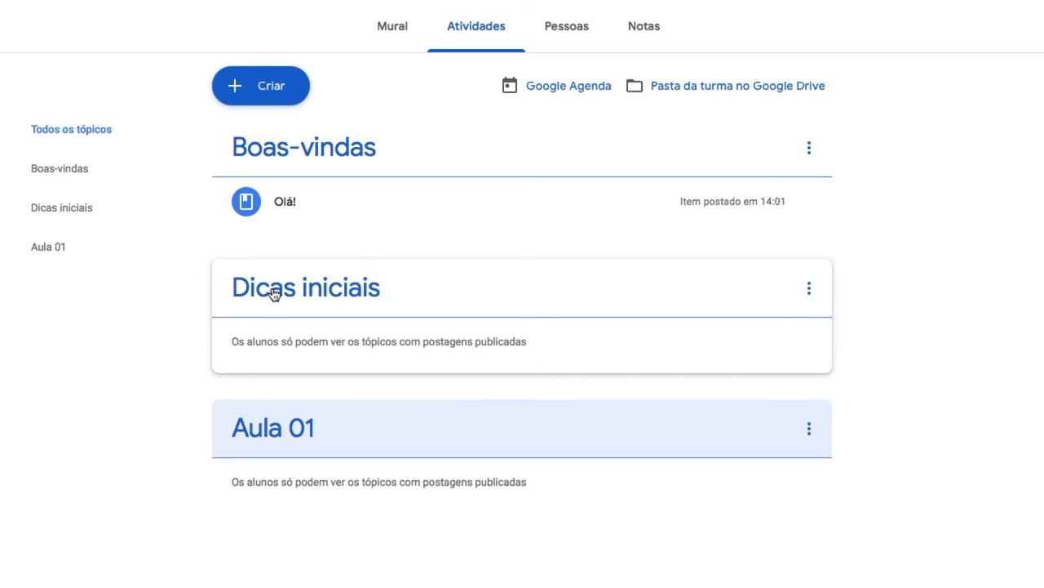
Create a new Atividade addressed to all students and set its points to "Sem nota".
click(272, 93)
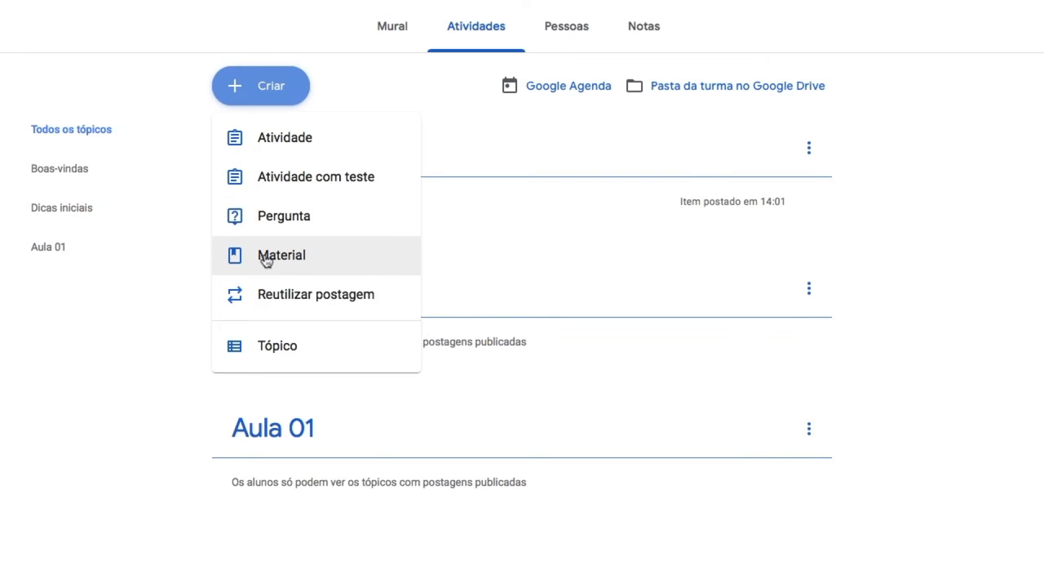
click(294, 142)
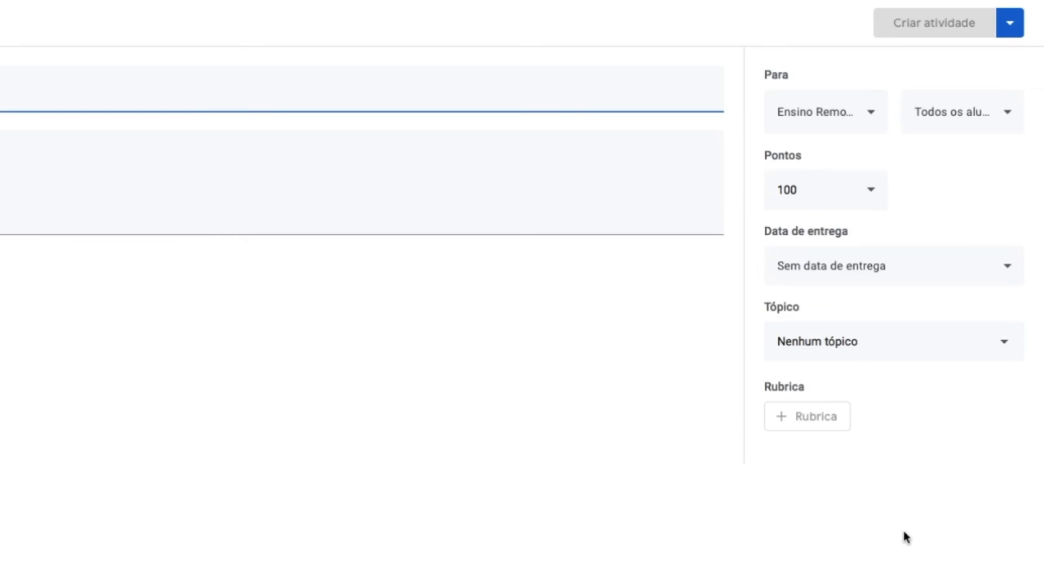
click(996, 120)
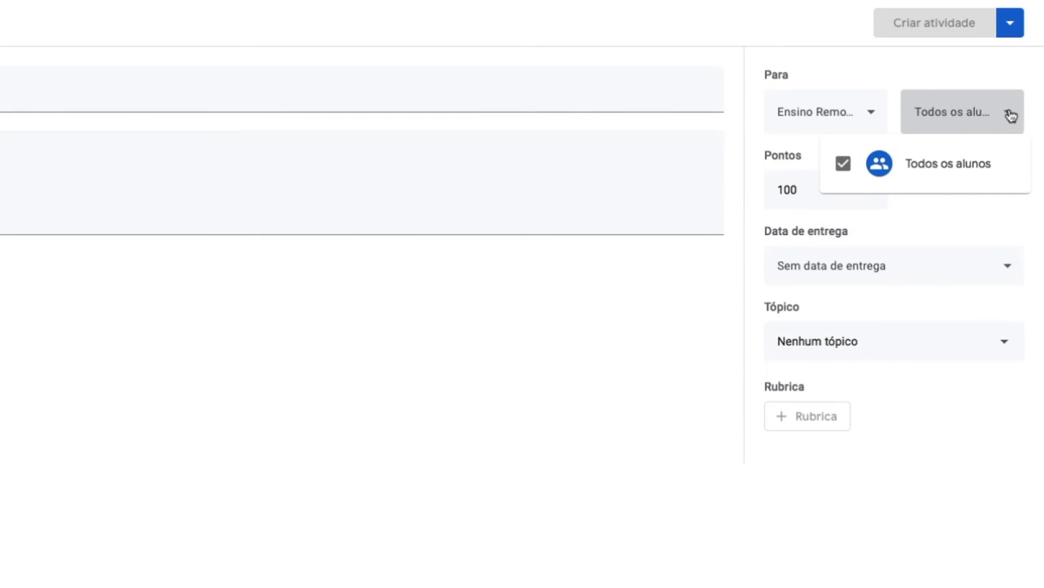
click(1010, 115)
click(873, 195)
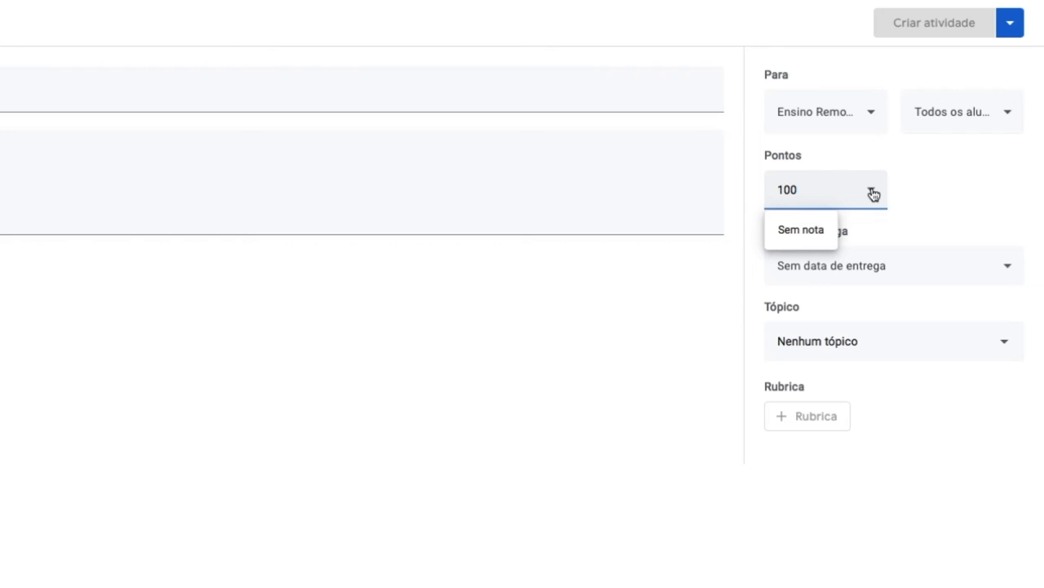
click(819, 231)
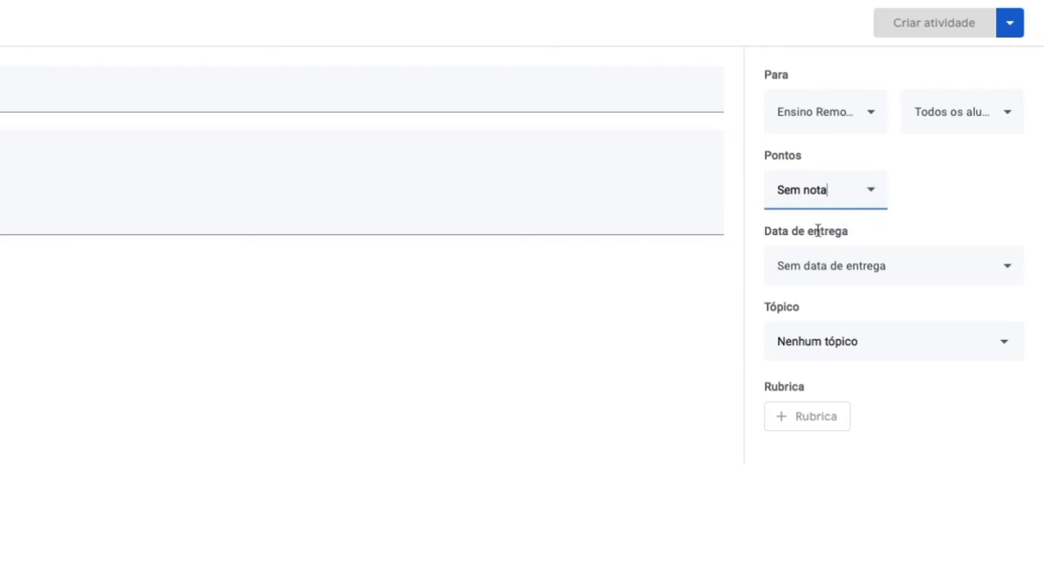
Set the assignment's due date to 17 July 2020 without entering a time, and choose "Dicas iniciais" as its topic.
click(1006, 270)
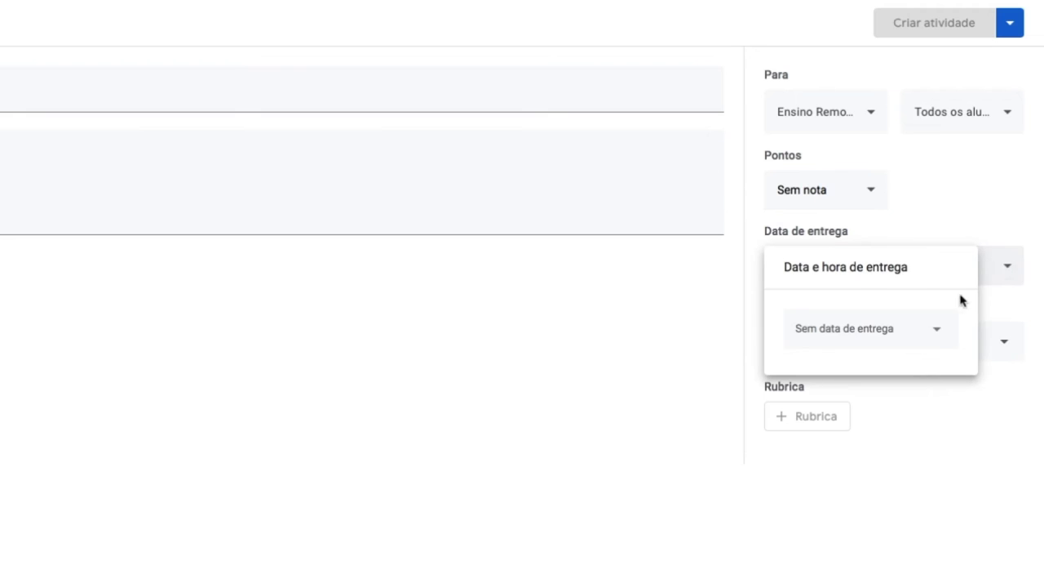
click(940, 332)
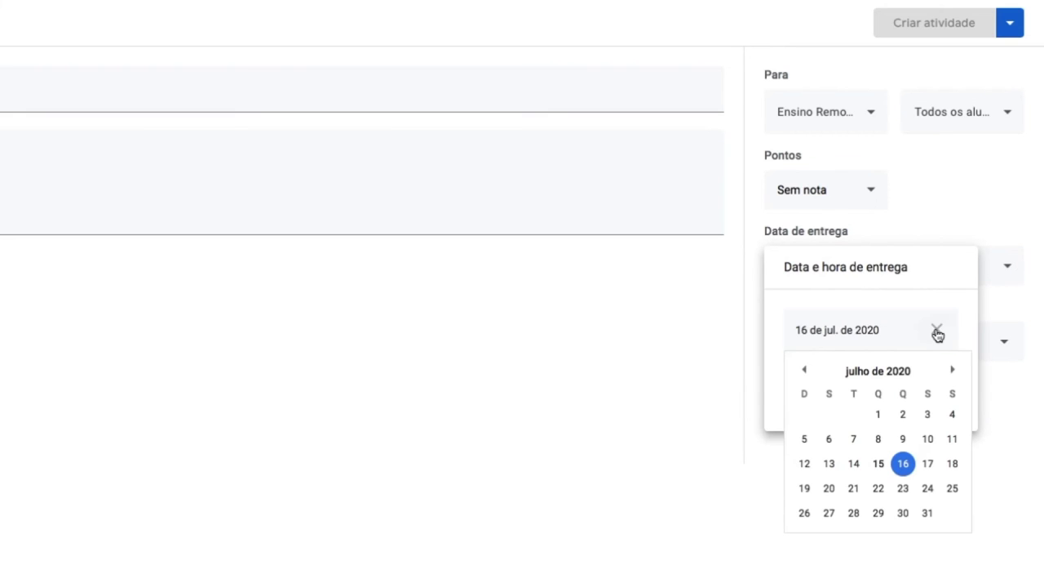
click(927, 463)
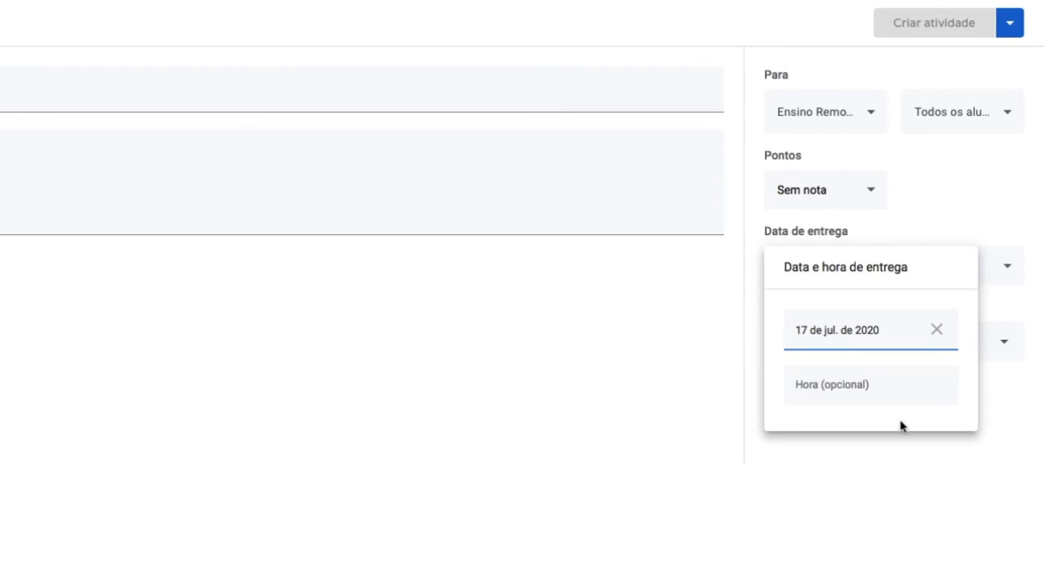
click(876, 389)
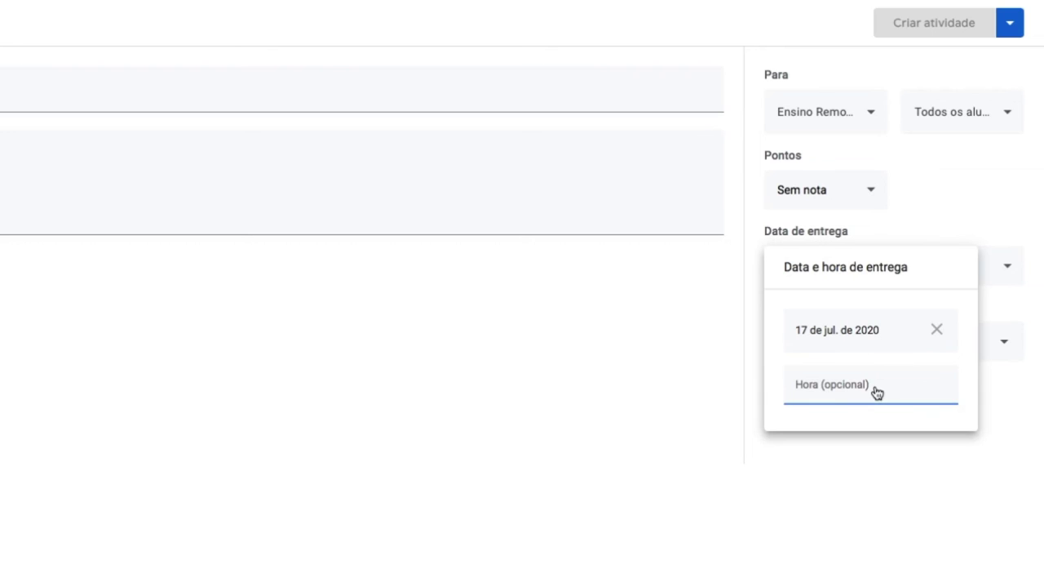
click(992, 385)
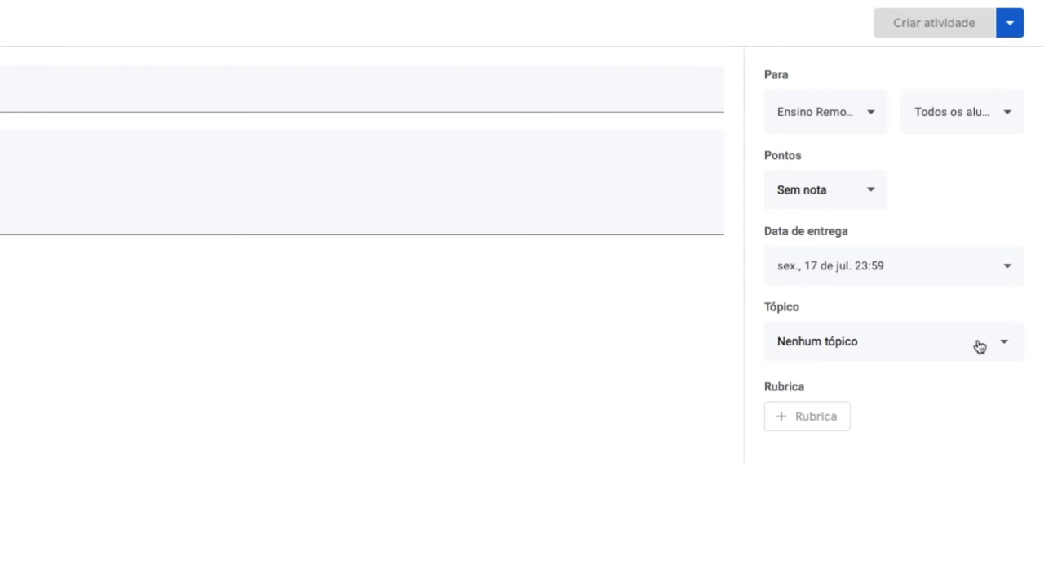
click(980, 347)
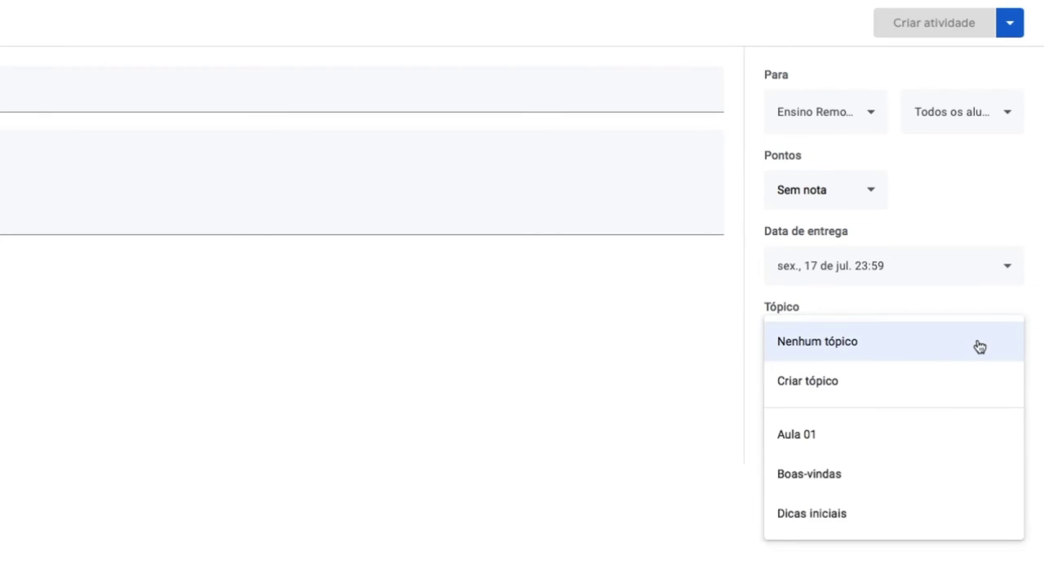
click(829, 515)
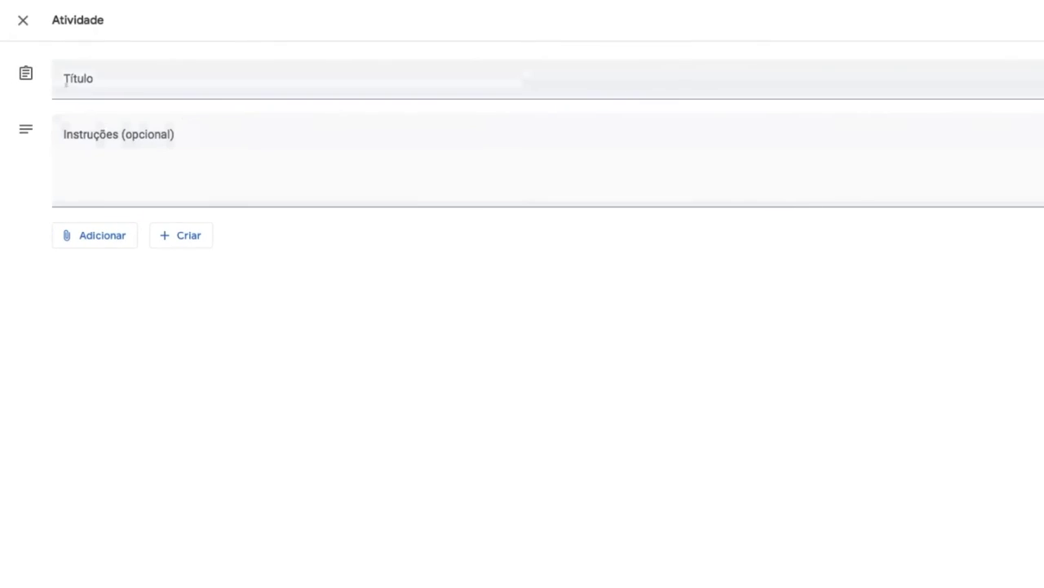
Title the assignment "Material do Plano de Ensino" and write three instruction lines about reading the attached plan, the first lesson's slides and watching the platform video.
click(66, 80)
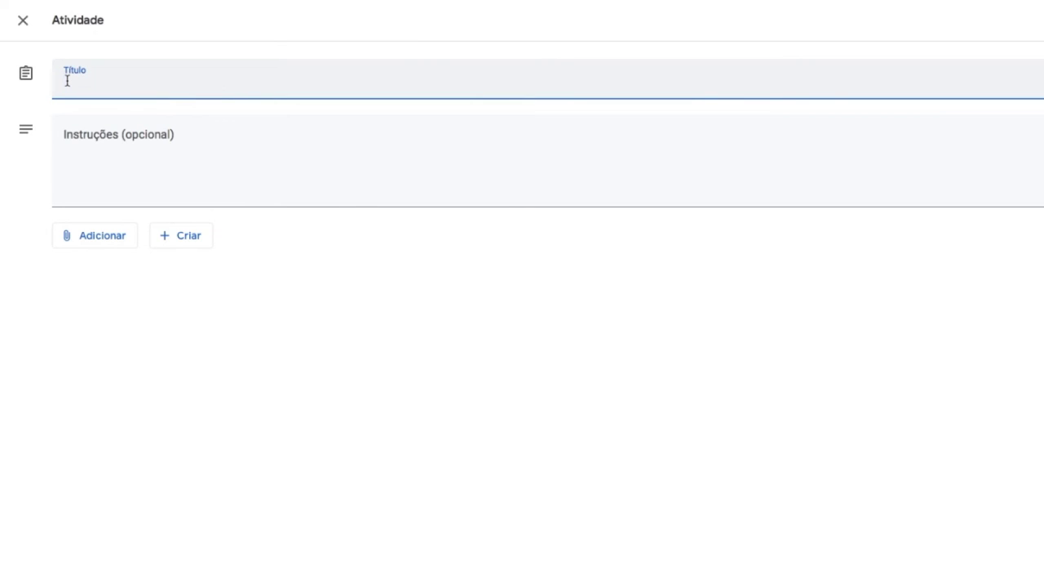
text(Material do Plano de Ensino)
key(Tab)
text(Pessoal, vocês devem ler com atenção o Plano de Ensino que se)
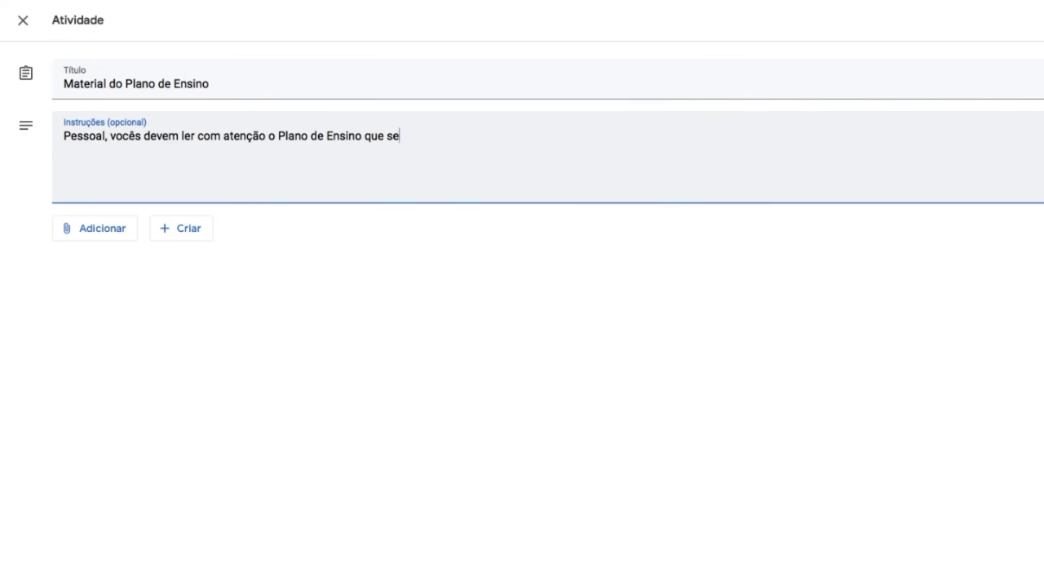
text(gue anexo por aqui.)
key(Return)
text(Também segue anexo o material que usamos como slides em nossa primeira aula.)
key(Return)
text(Por fim e não menos importante: assistam ao vídeo sobre utilizar!ao da plataforma.)
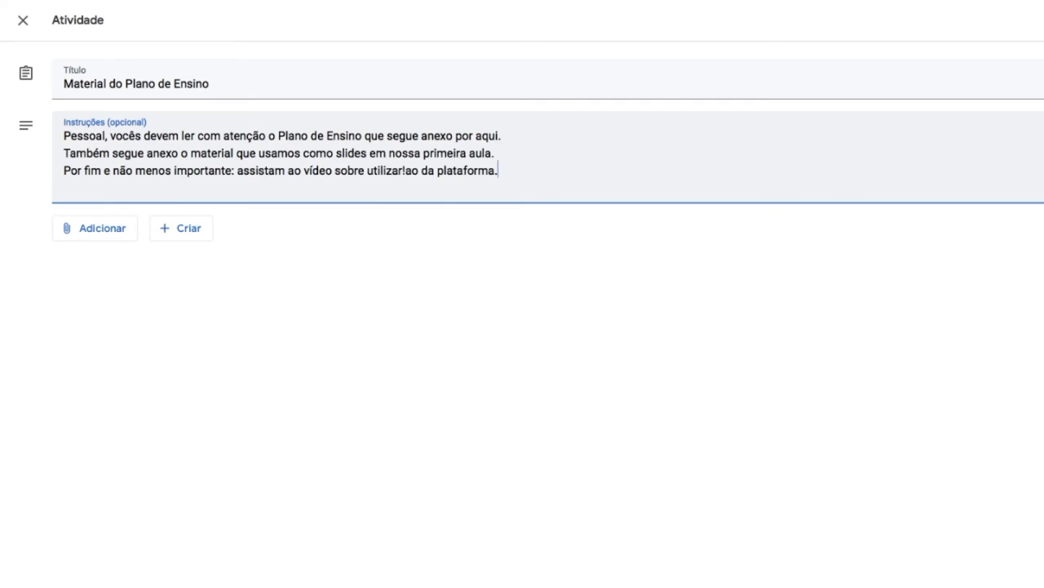
Correct the misspelled word in the last instruction line to "utilização".
click(419, 171)
key(BackSpace)
key(BackSpace)
key(BackSpace)
text(ão)
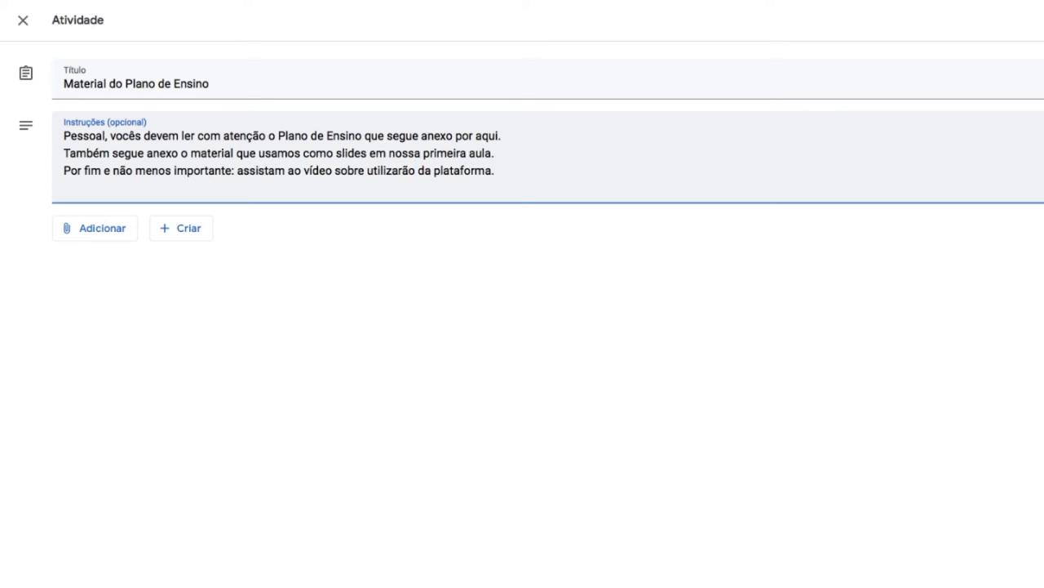
click(405, 170)
key(BackSpace)
text(ç)
key(BackSpace)
text(ç)
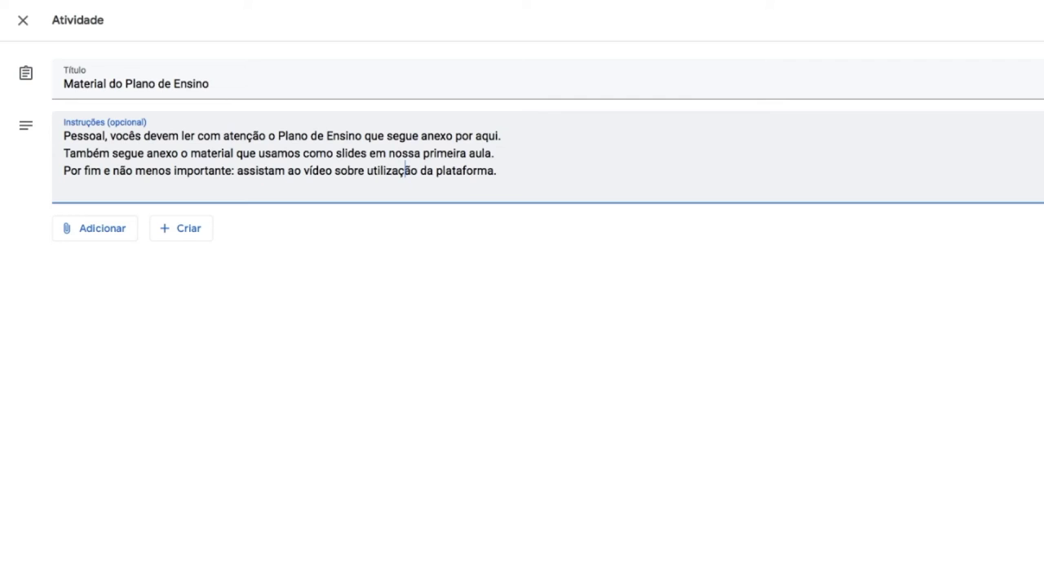
Upload "DIP - Aula 01 - Slides.pdf" and "DIP - Plano de Ensino.pdf" from the computer's Mesa folder as attachments to the assignment.
click(104, 233)
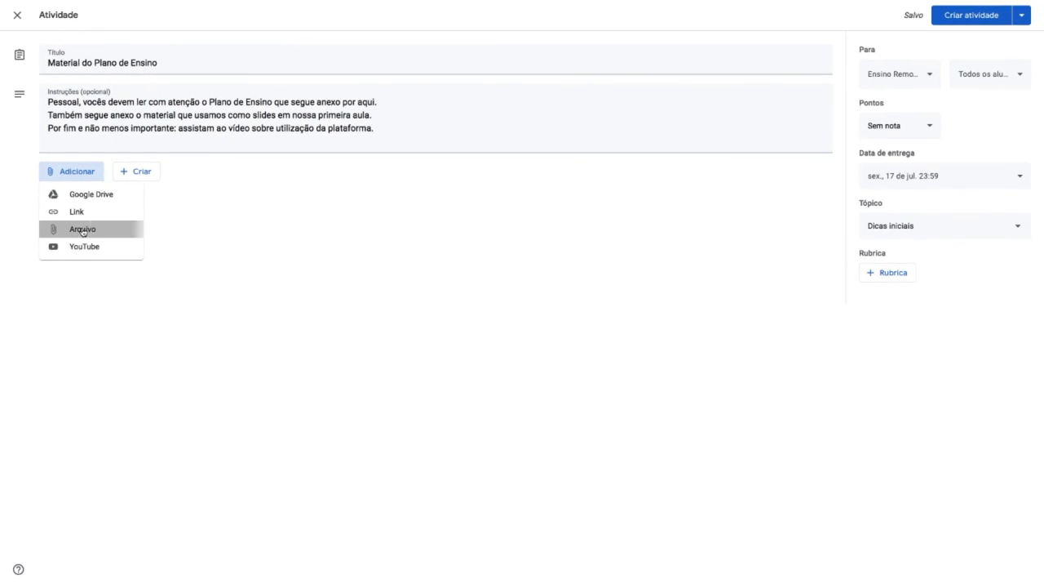
click(81, 232)
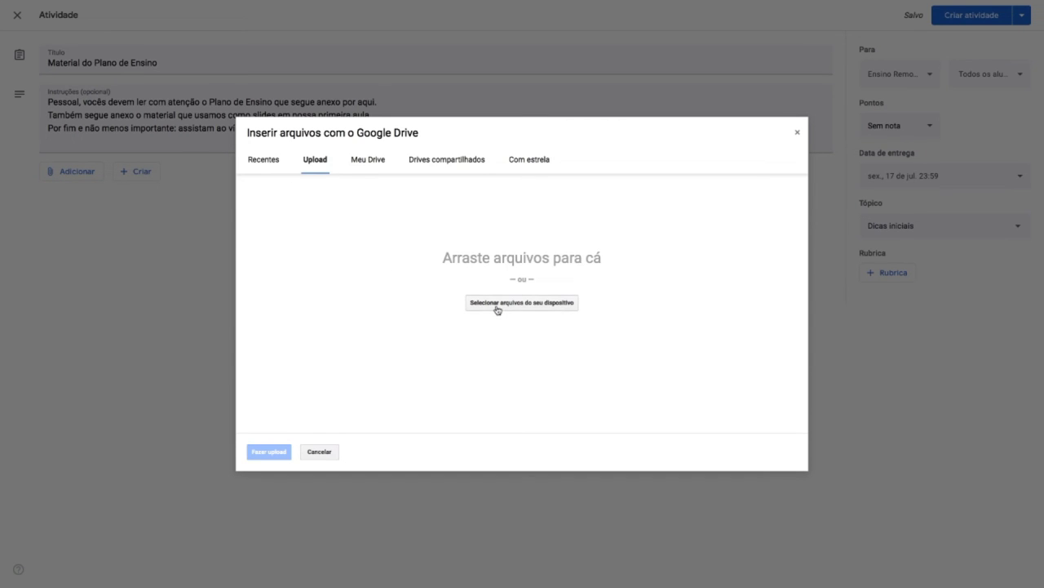
click(497, 304)
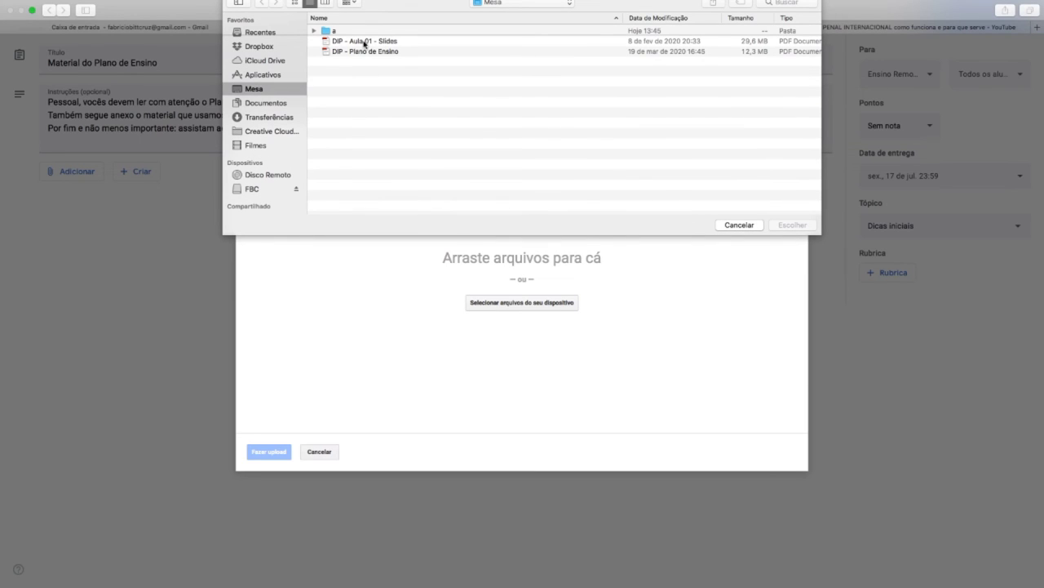
click(367, 52)
shift+click(377, 43)
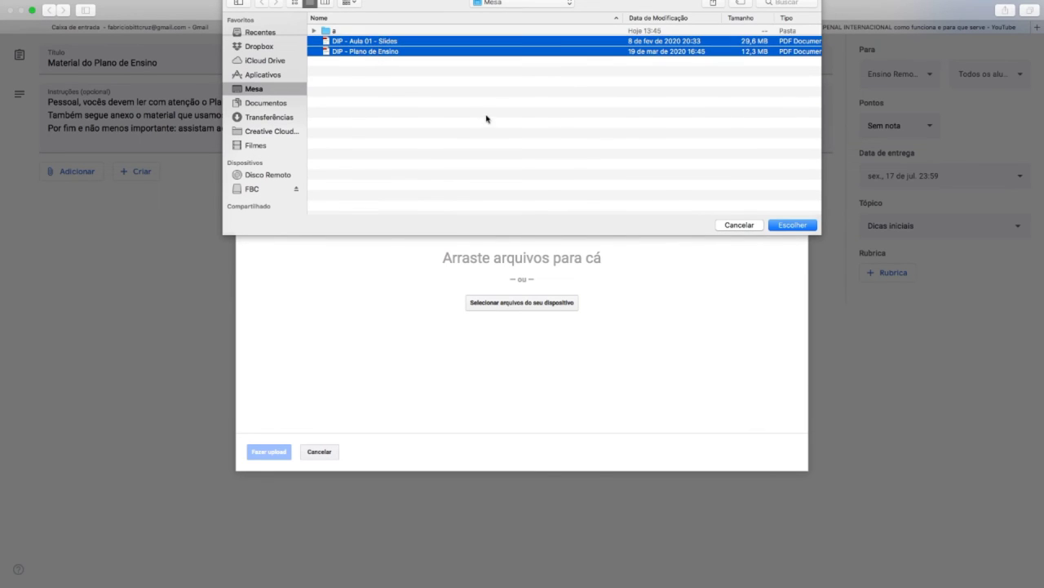
click(793, 224)
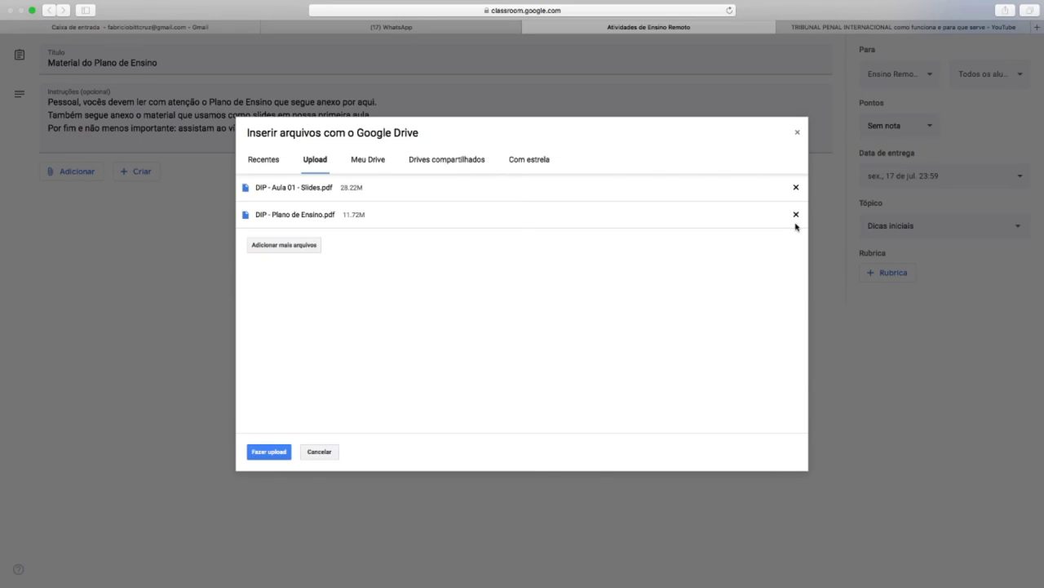
click(270, 453)
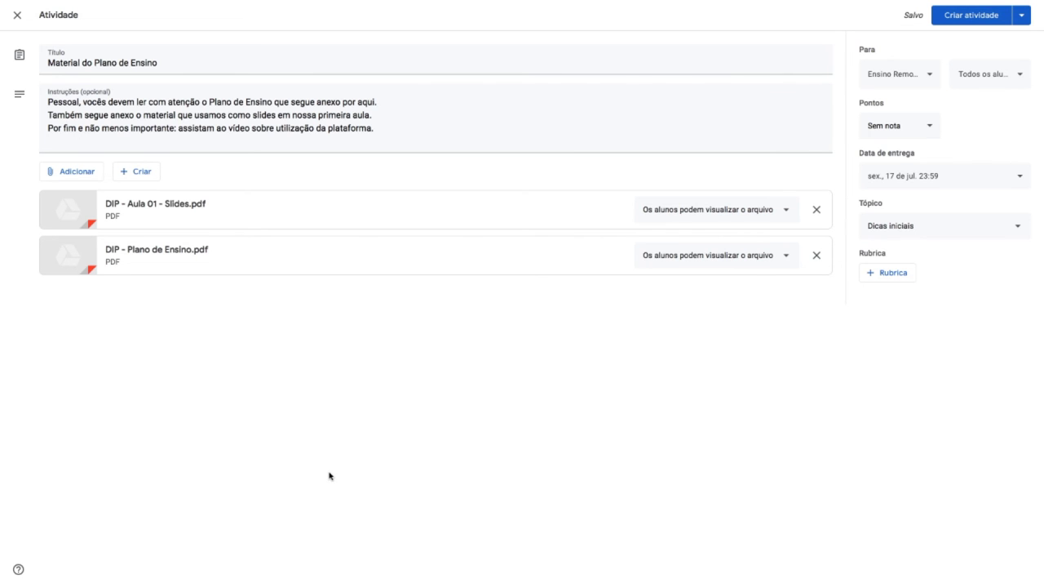
Start adding a YouTube video by URL, then copy the share link of "TRIBUNAL PENAL INTERNACIONAL como funciona e para que serve" from its open YouTube page.
click(78, 172)
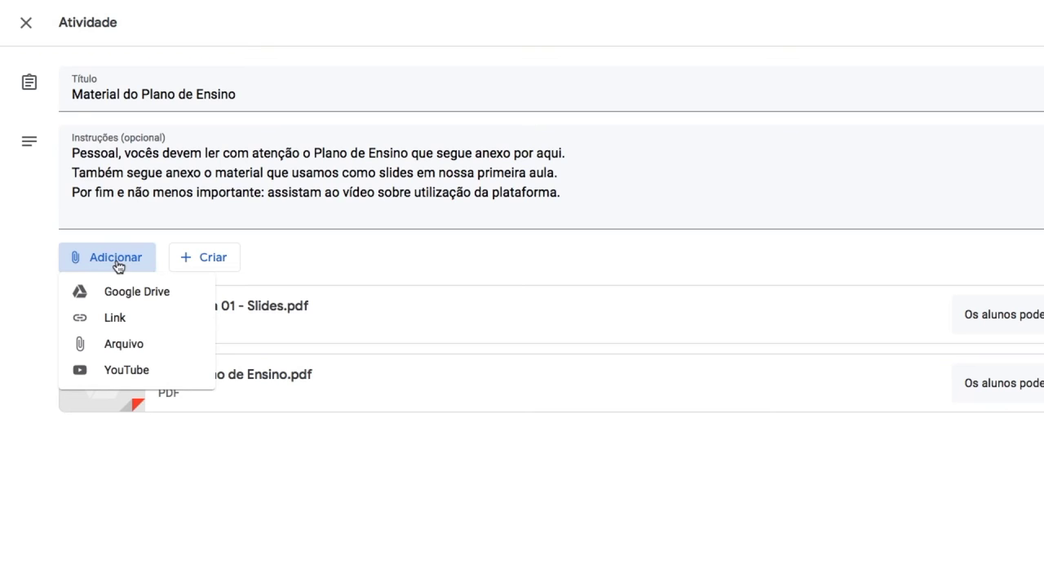
click(122, 369)
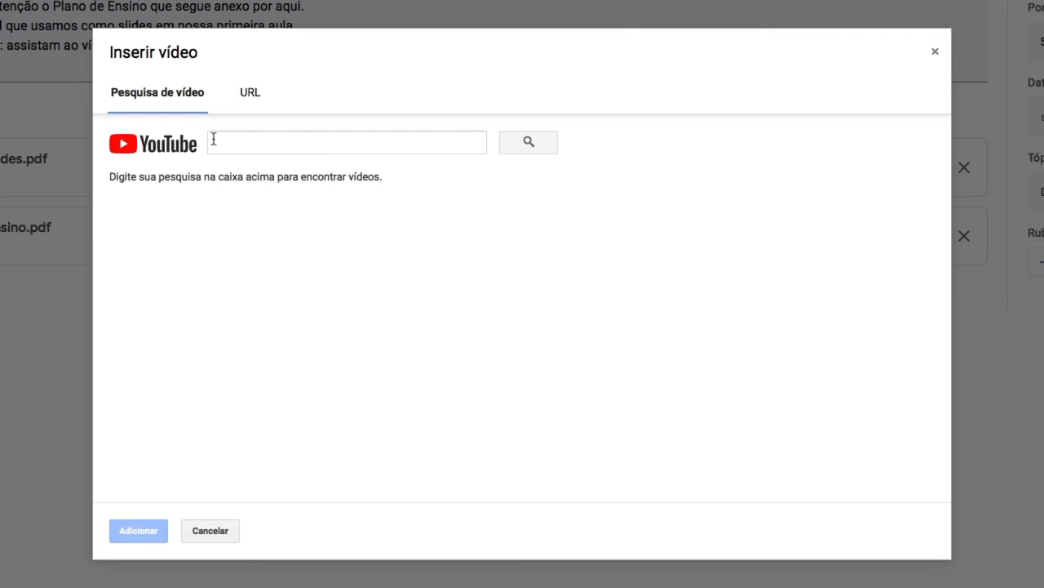
click(251, 99)
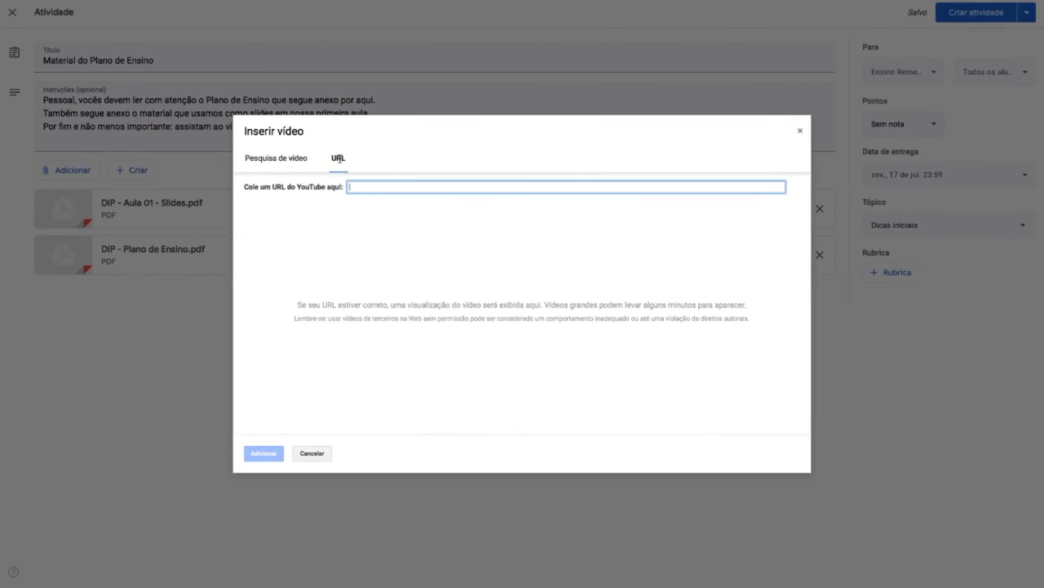
click(844, 41)
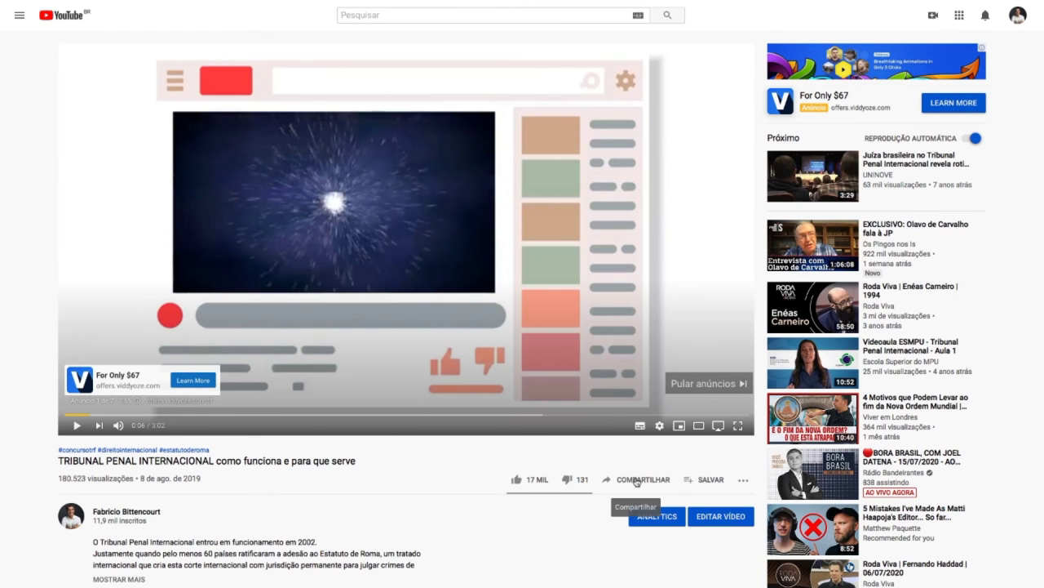
click(636, 482)
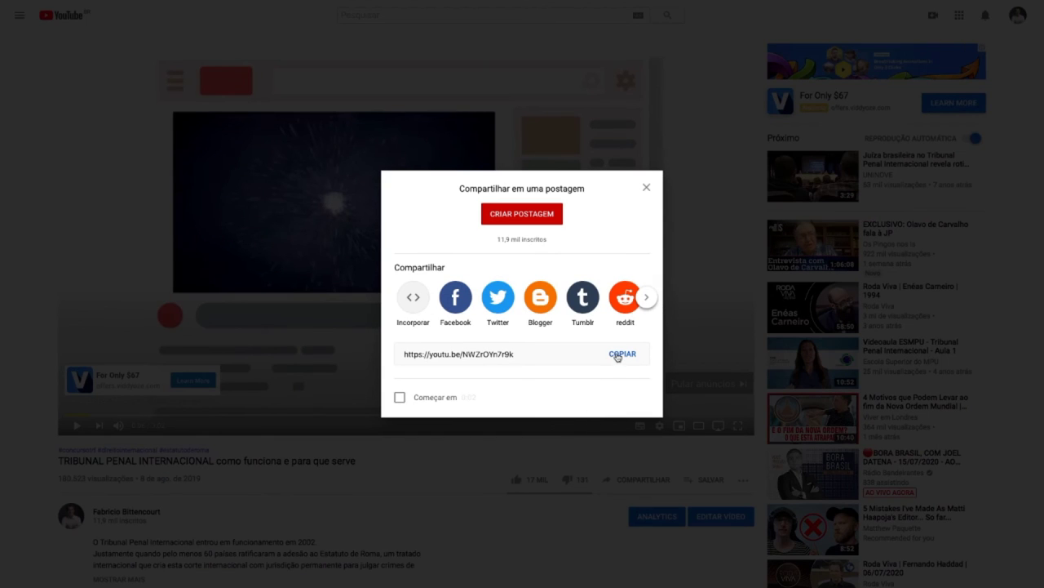
click(618, 354)
key(super+c)
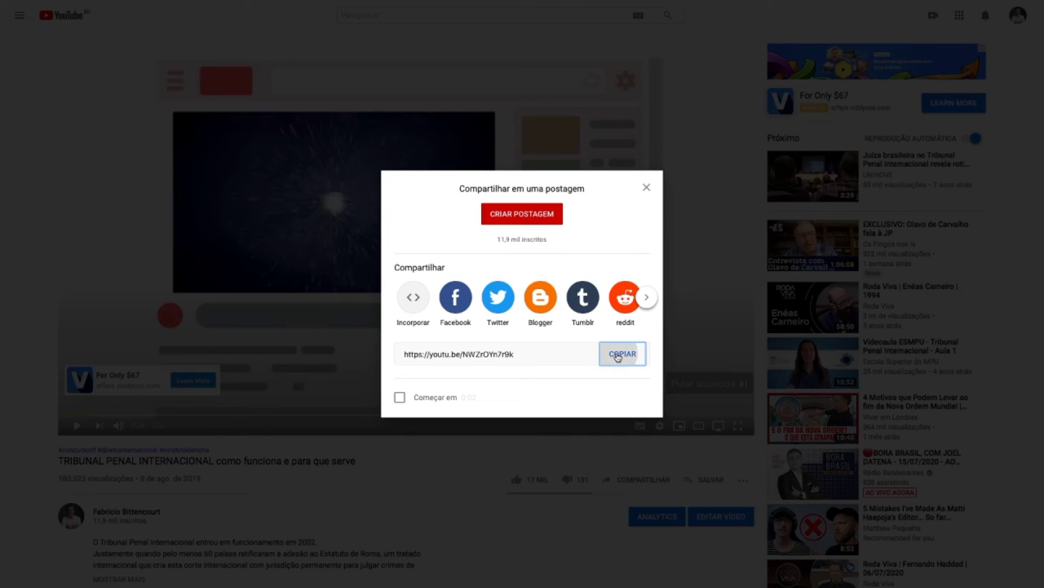
Return to the assignment in Google Classroom and attach the YouTube video using the copied link.
mouse_move(424, 36)
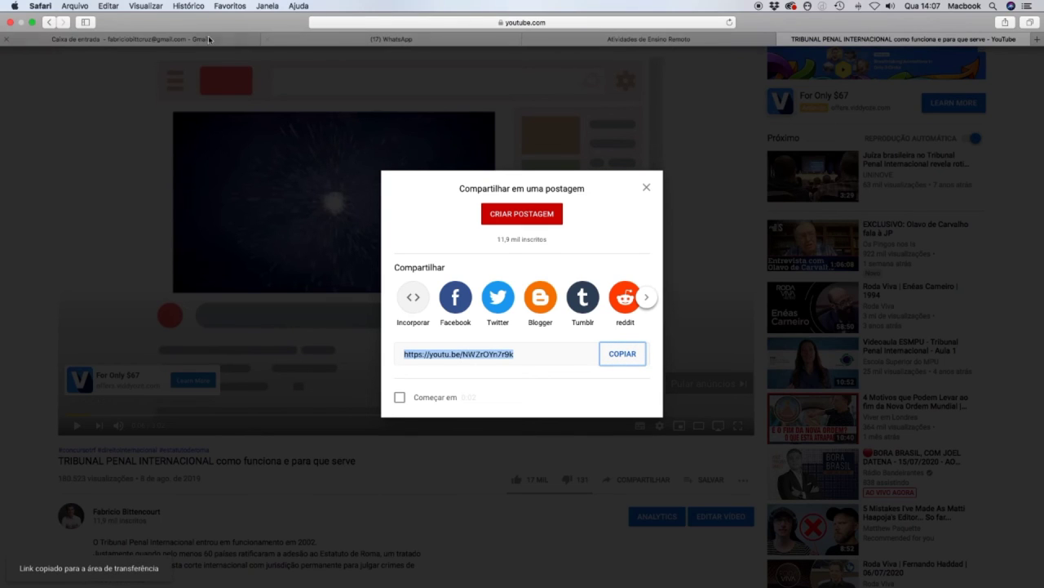
click(560, 44)
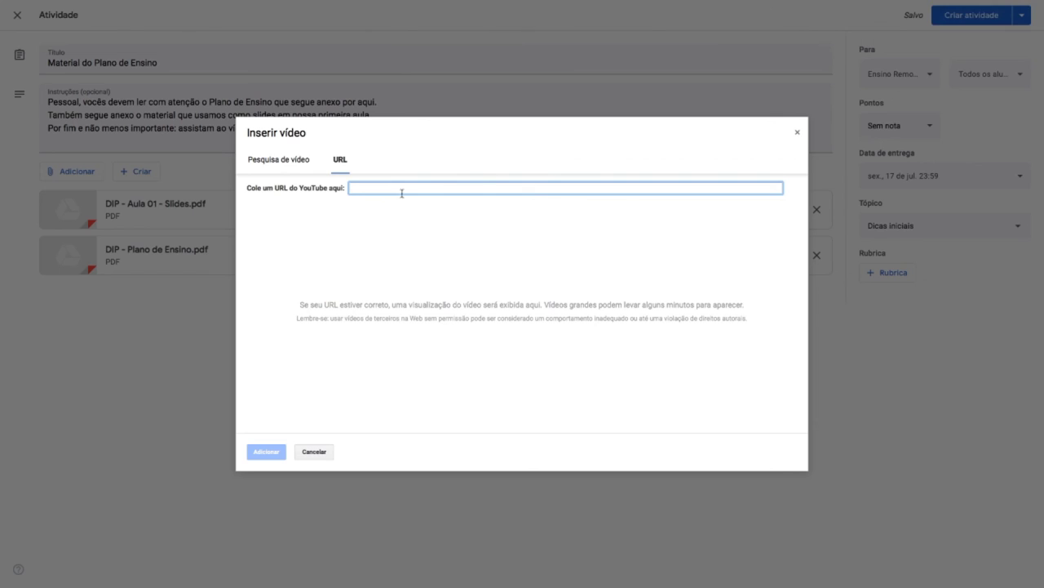
key(super+v)
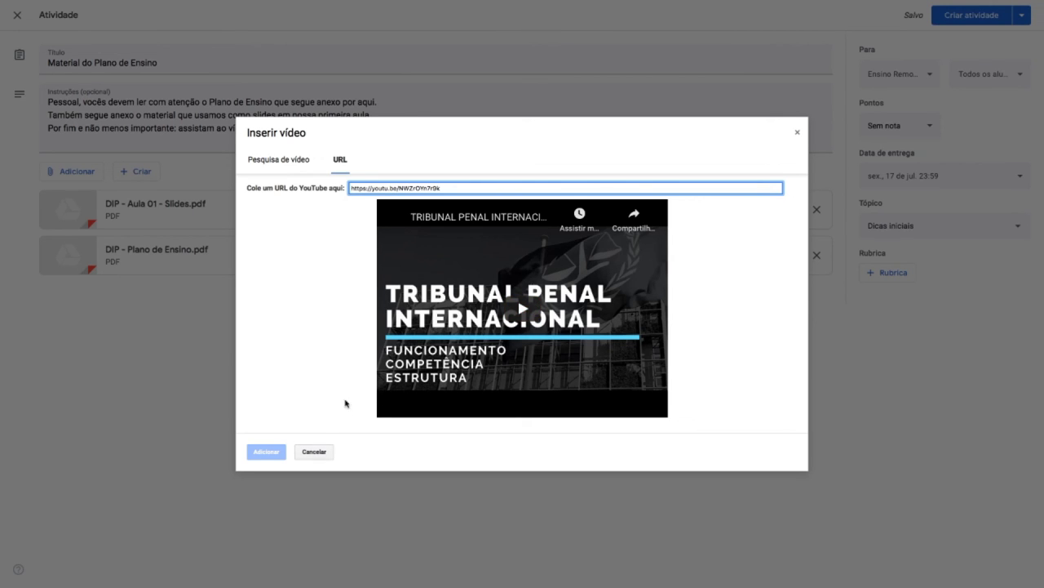
click(267, 452)
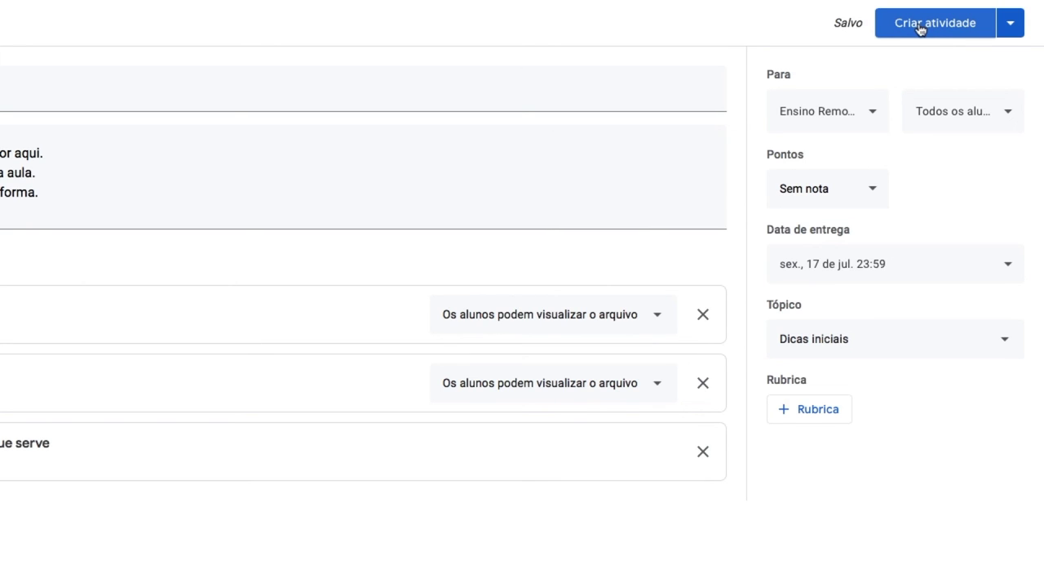
Check the alternative publishing options, then publish the "Material do Plano de Ensino" assignment immediately.
click(1010, 23)
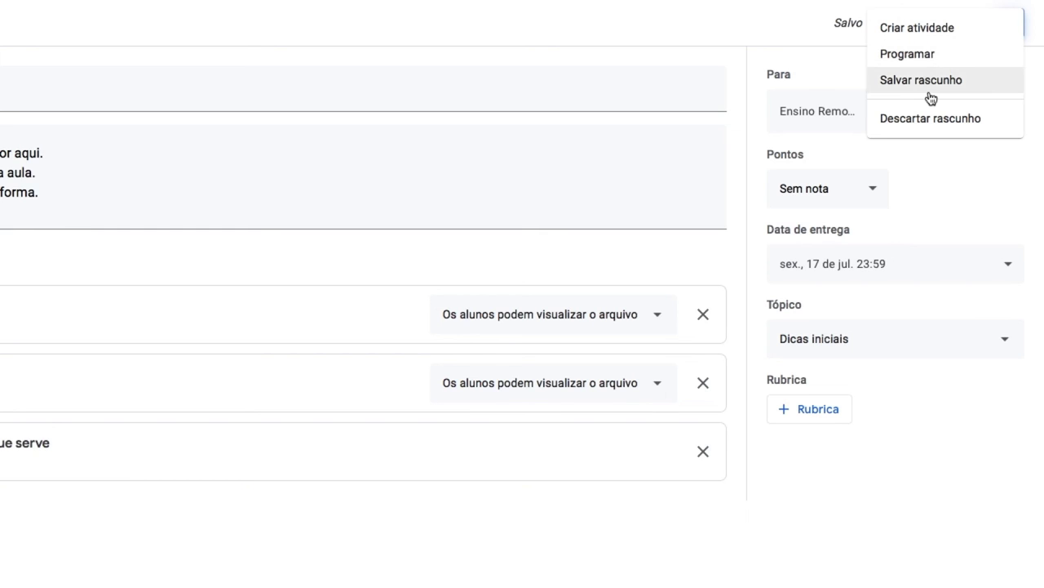
click(780, 35)
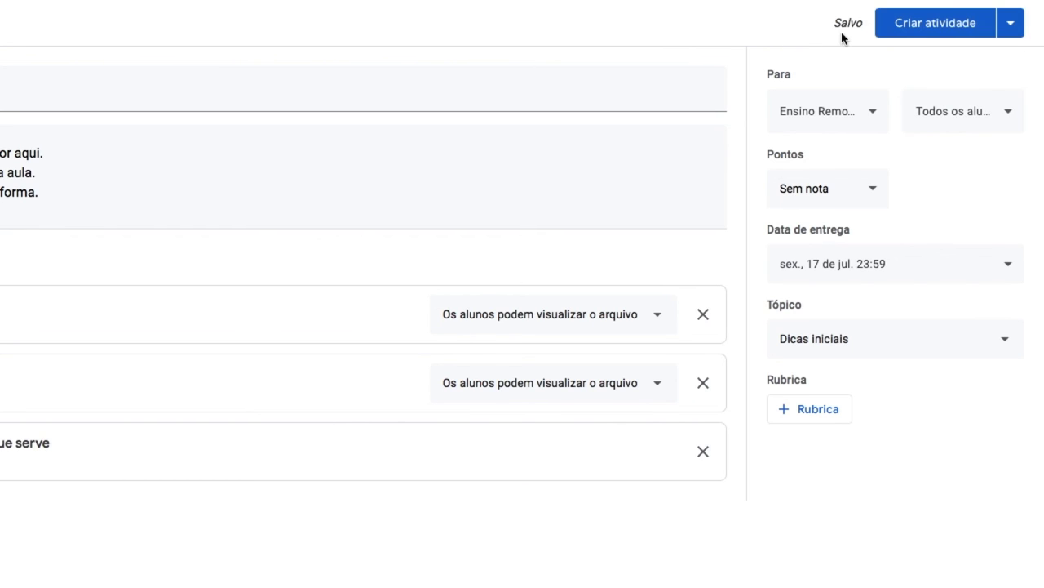
click(942, 25)
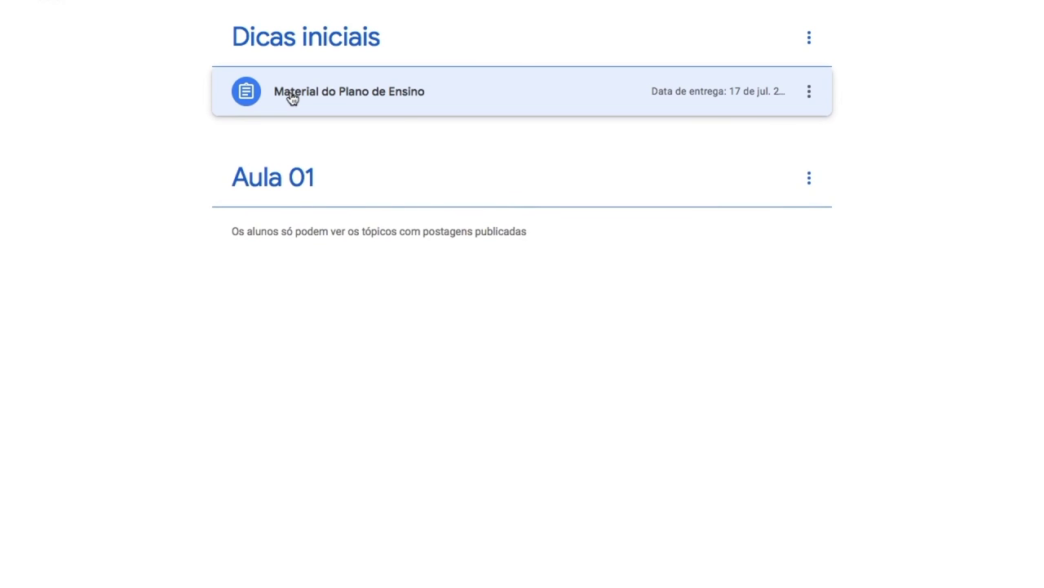
Review the published "Material do Plano de Ensino" assignment and its student submissions page, then return to the Ensino Remoto class stream.
click(292, 98)
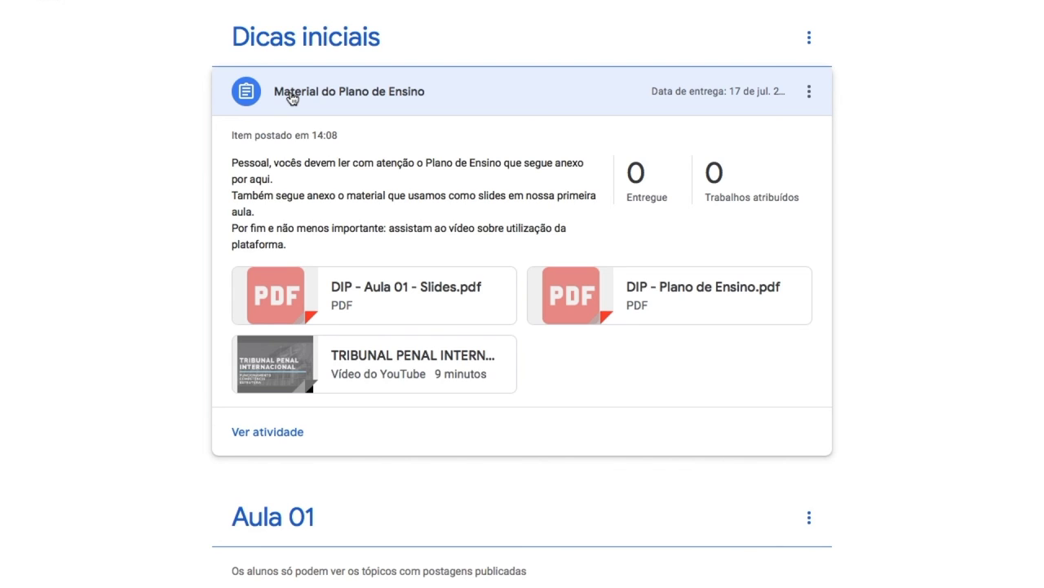
click(263, 433)
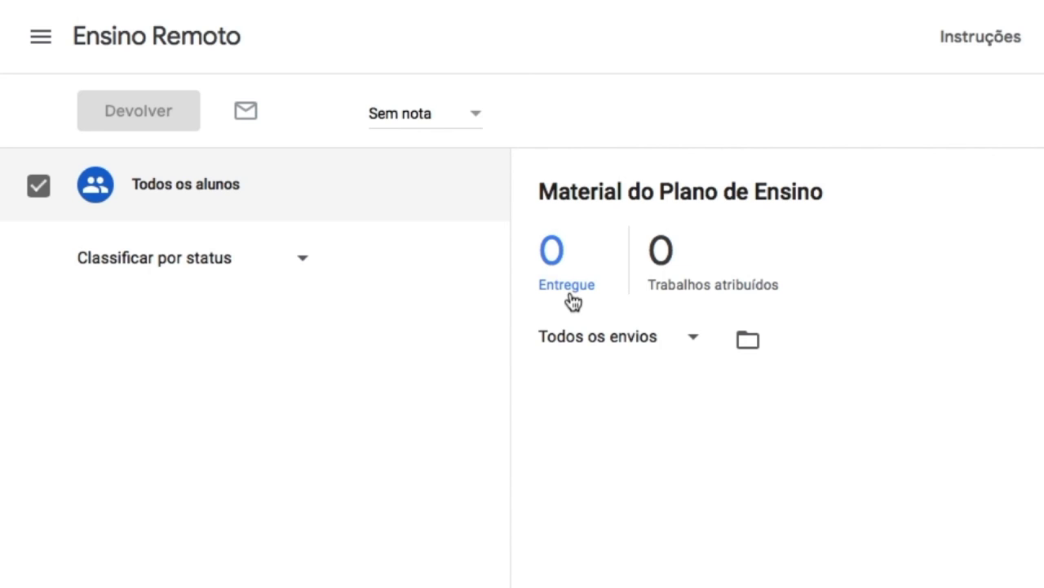
click(200, 36)
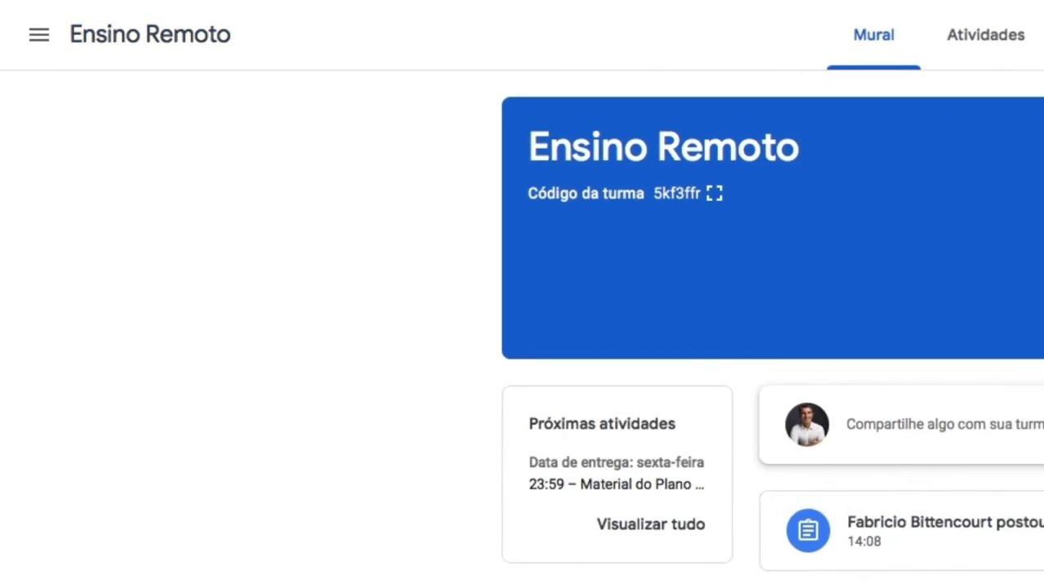